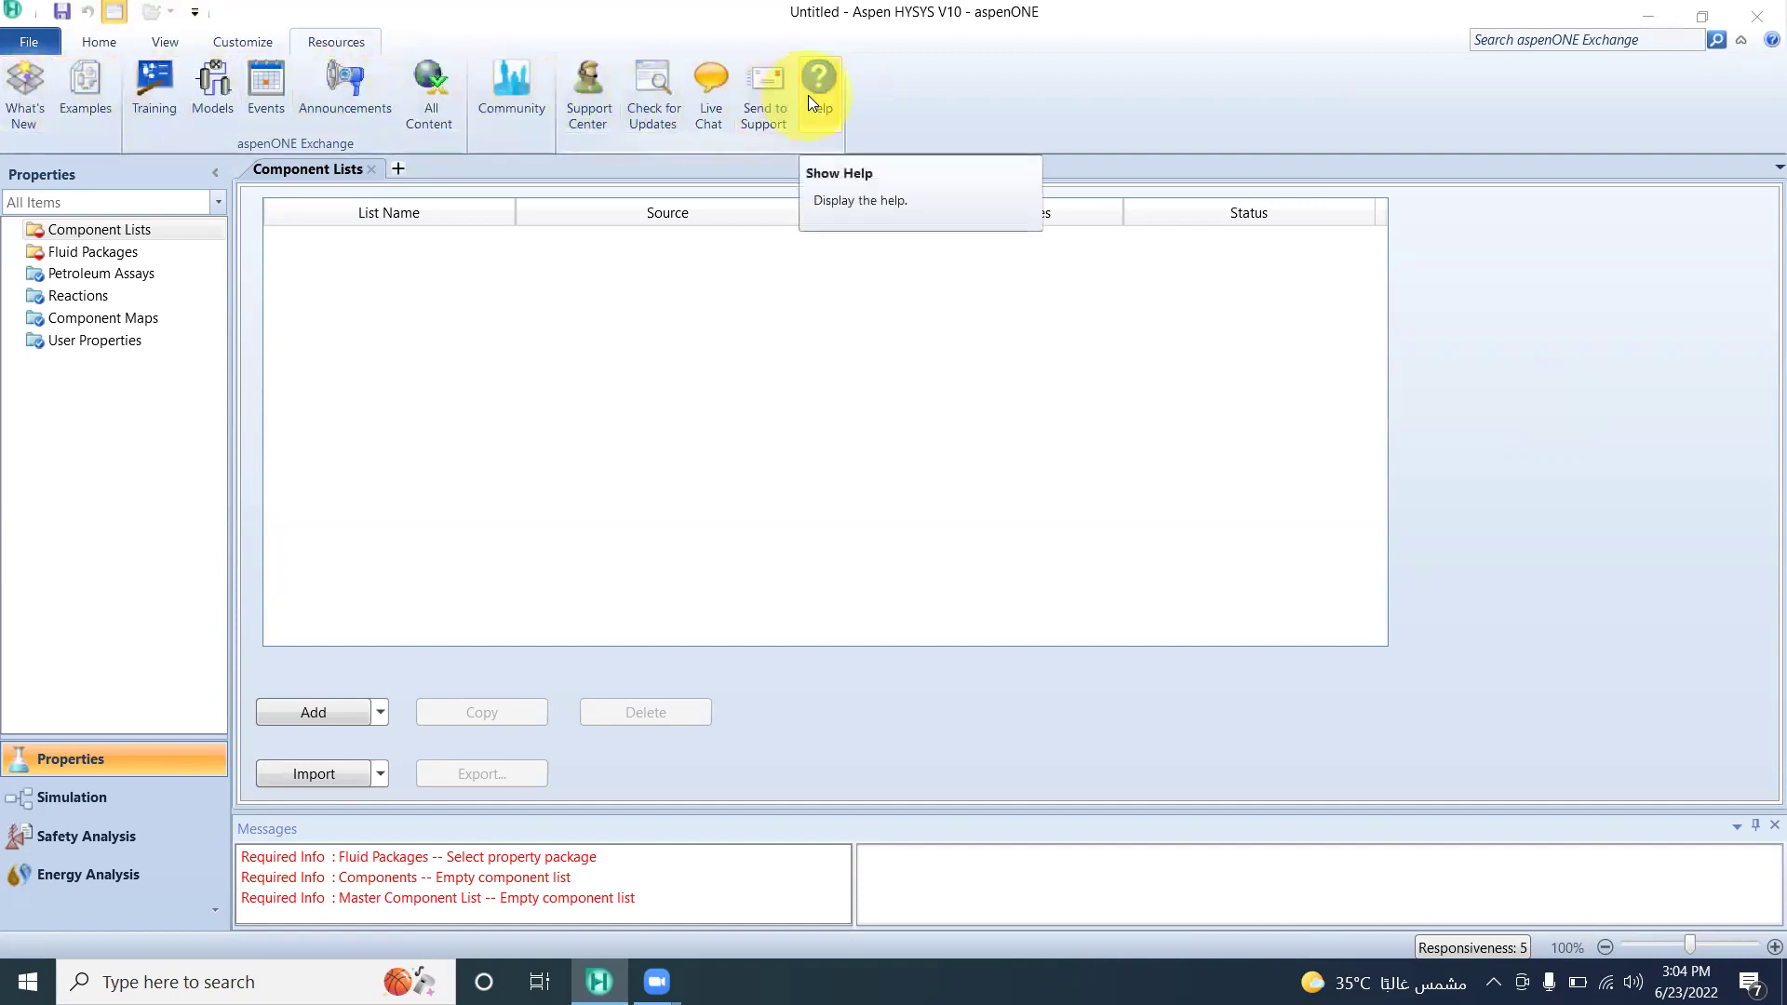
left_click(234, 44)
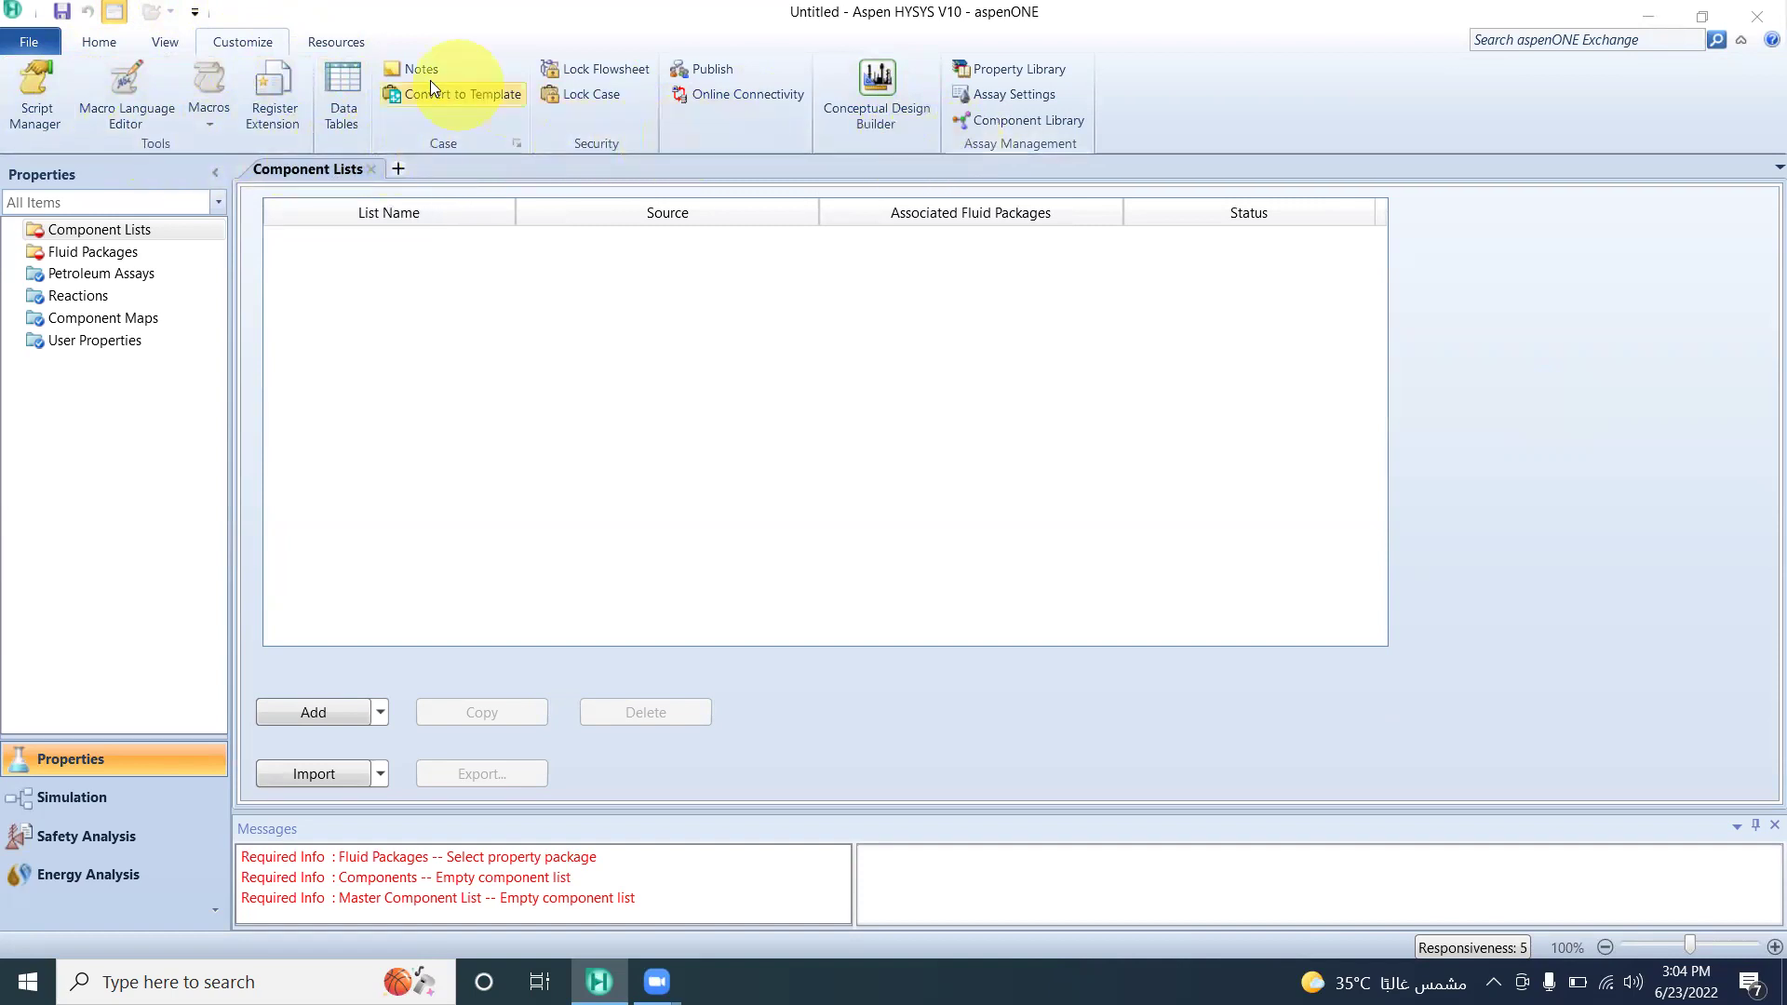
left_click(165, 42)
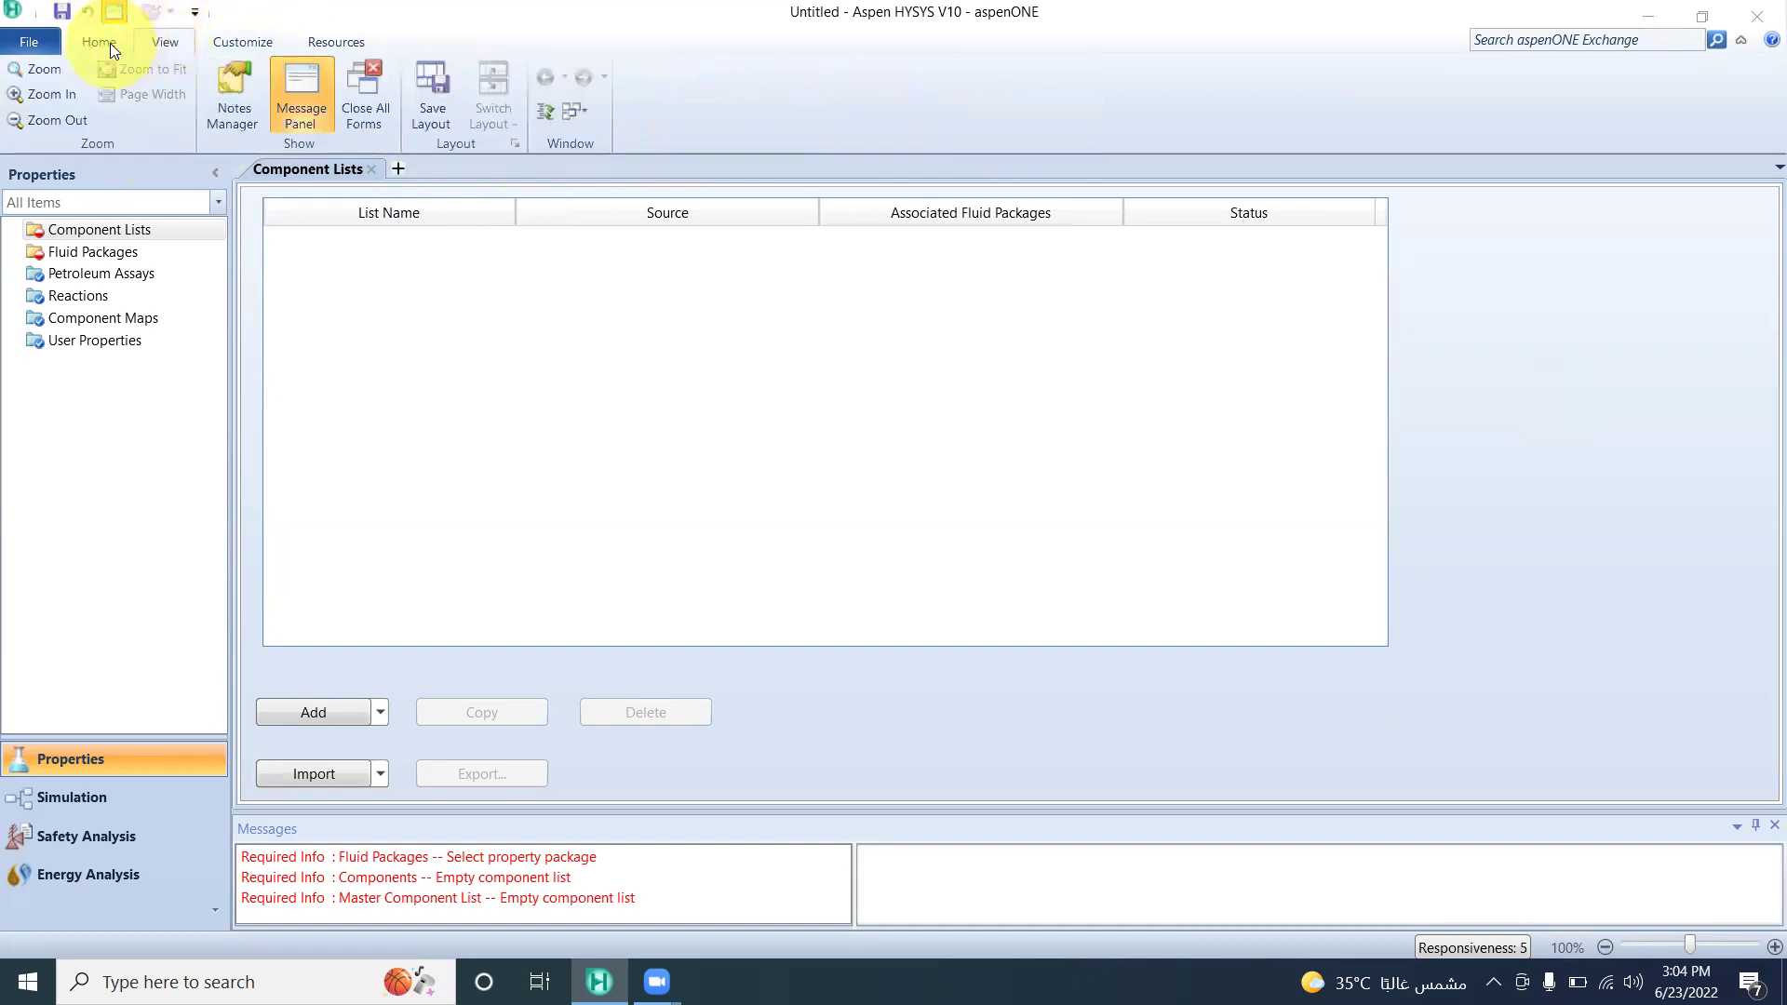
left_click(111, 43)
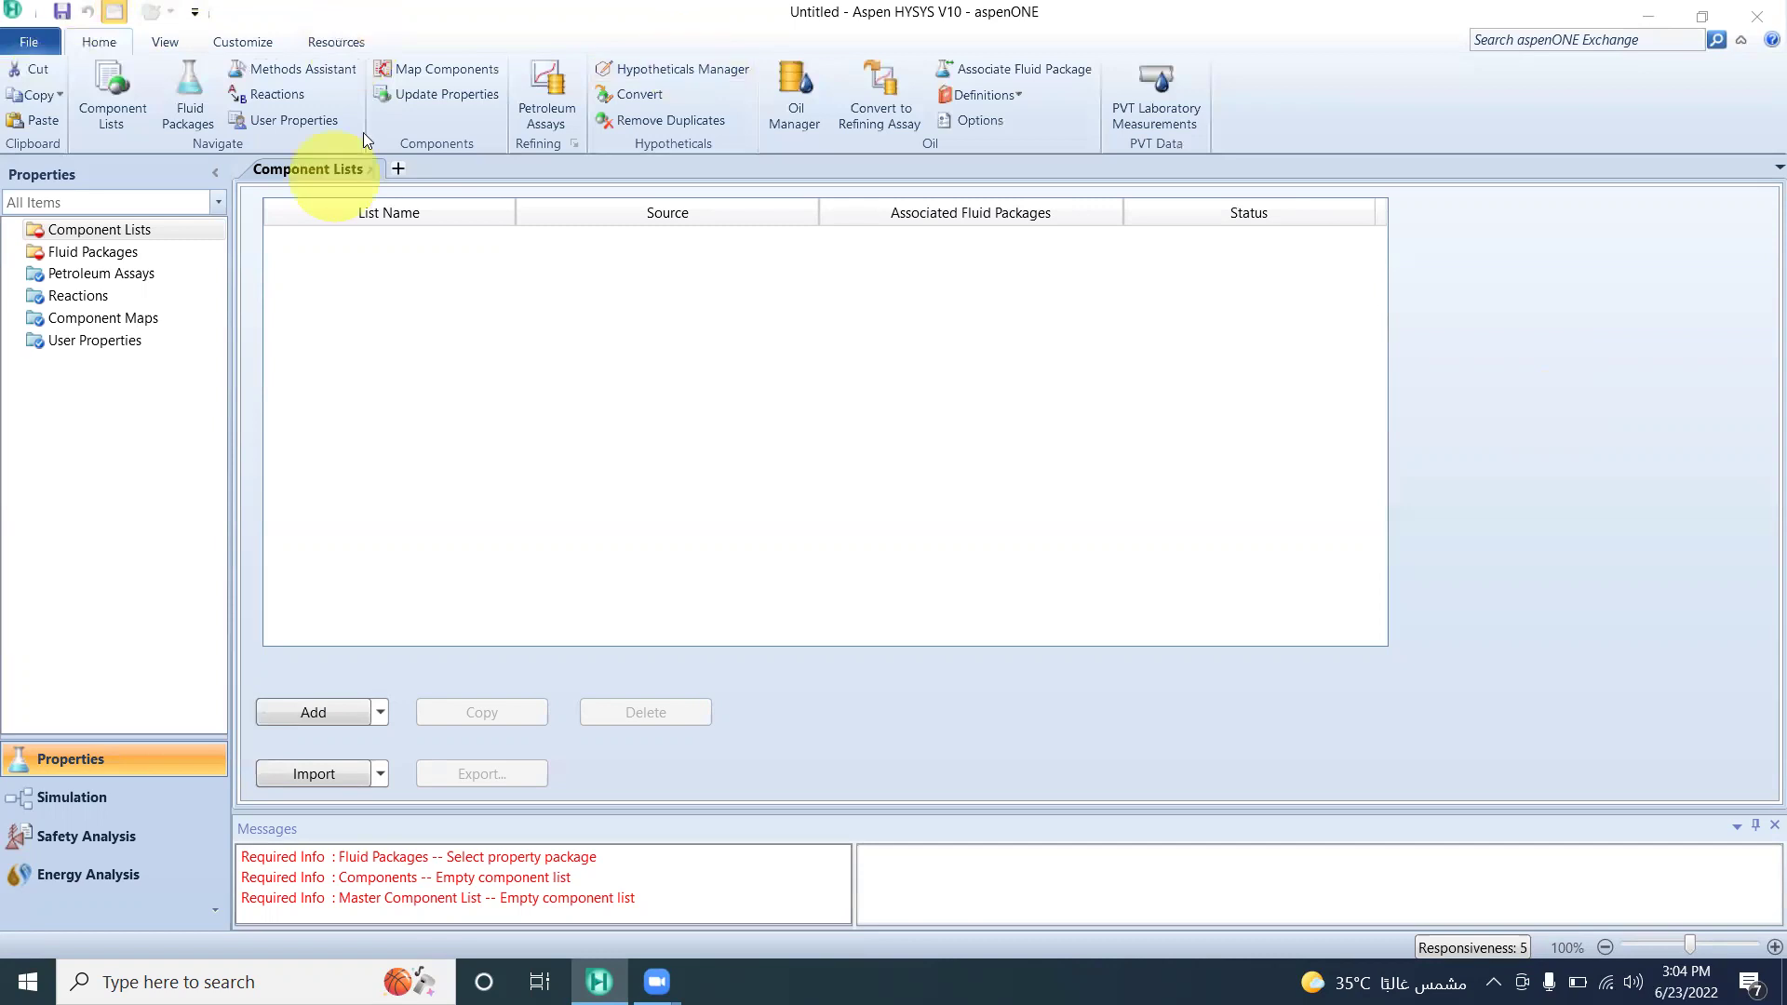
- Open the program's help, view the Using Help topic, and close the help window
left_click(353, 42)
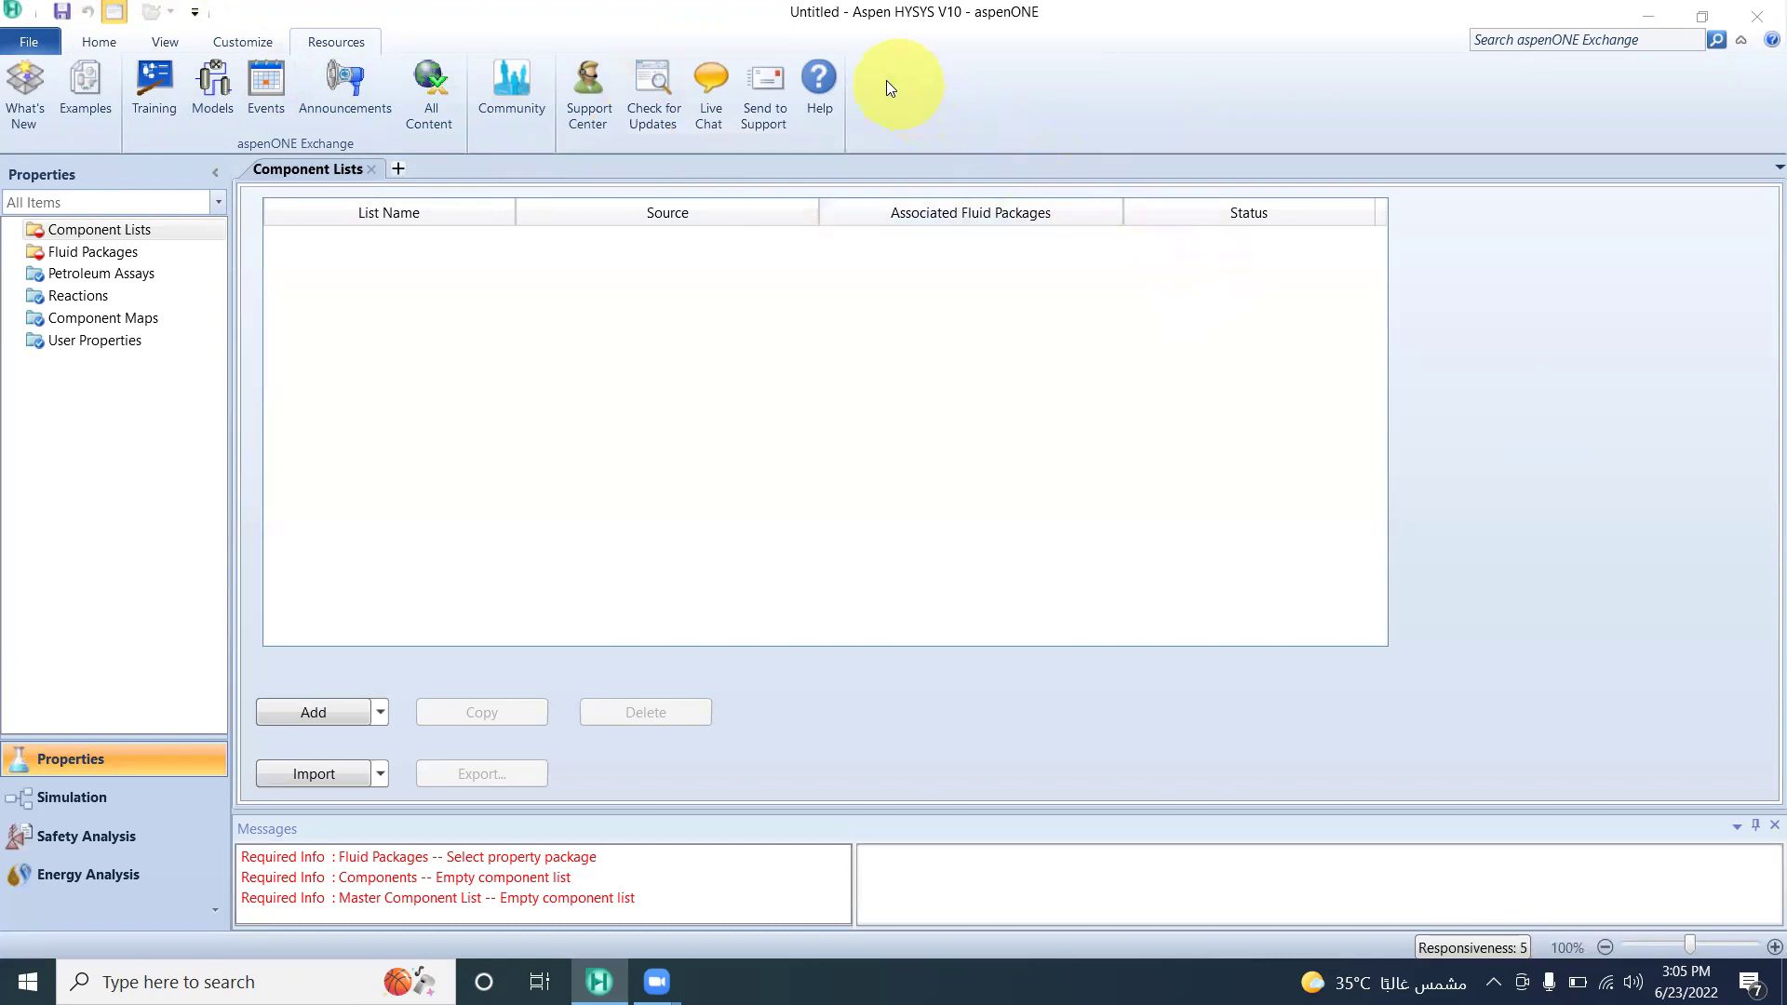
left_click(822, 90)
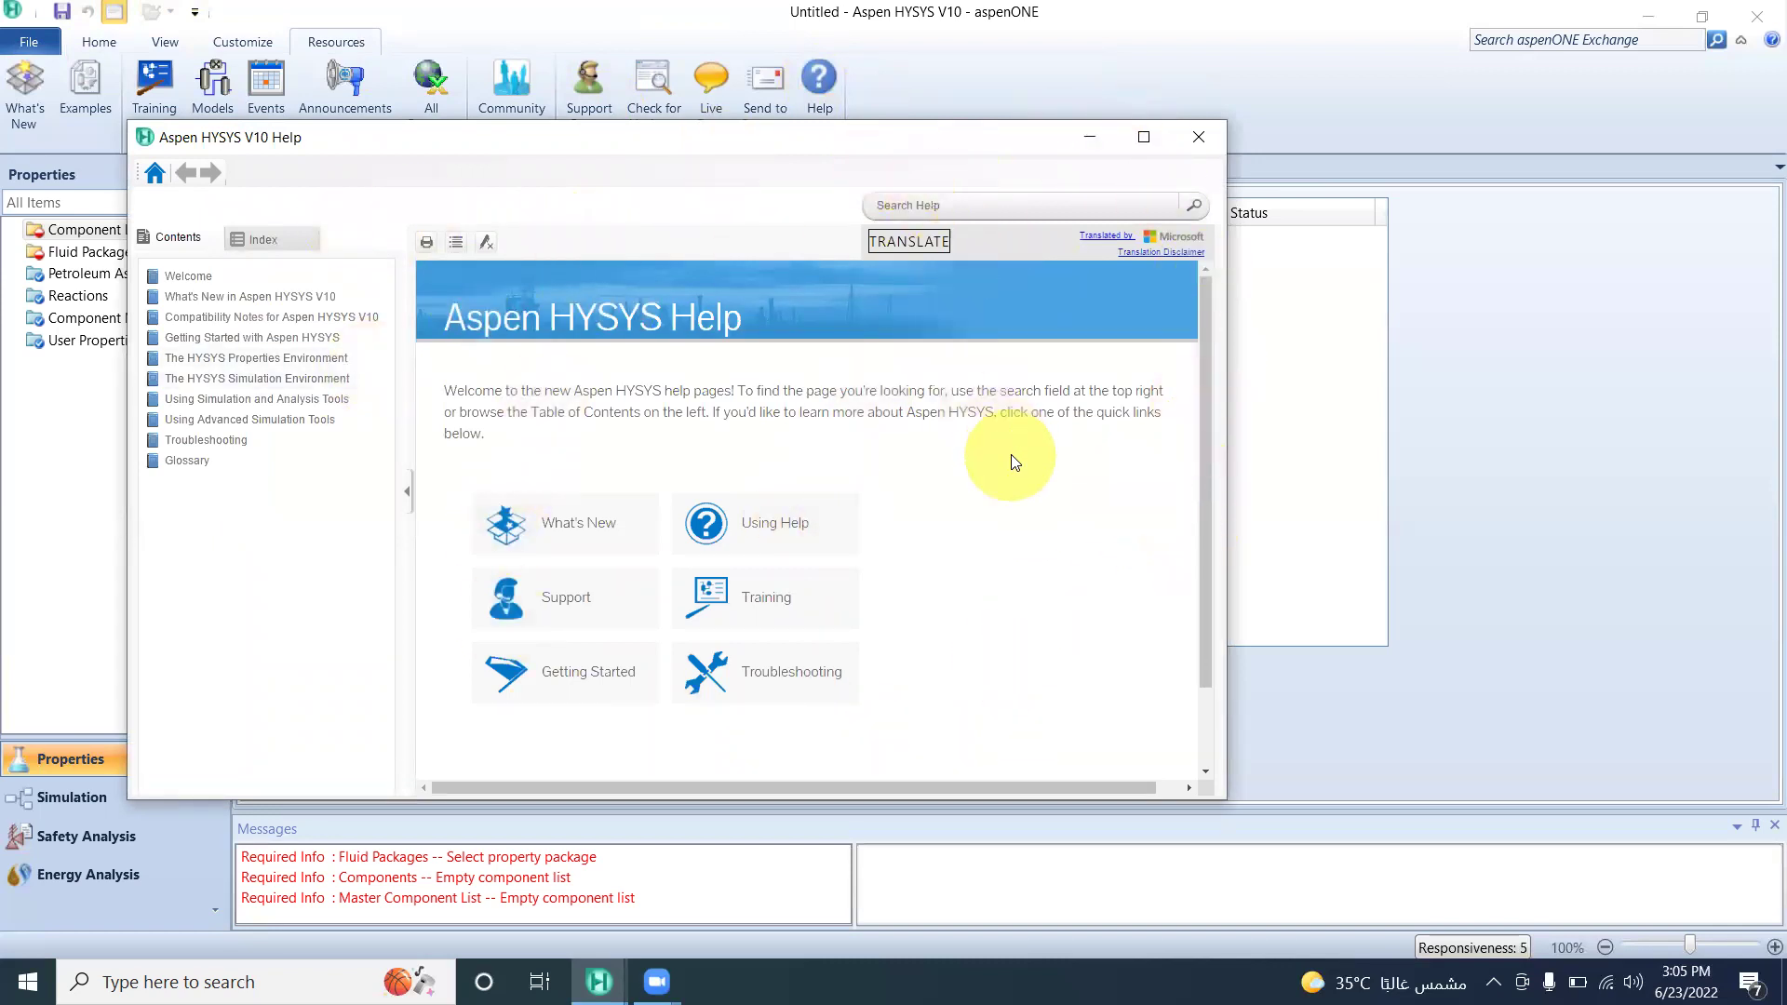
left_click_drag(1203, 383, 1204, 451)
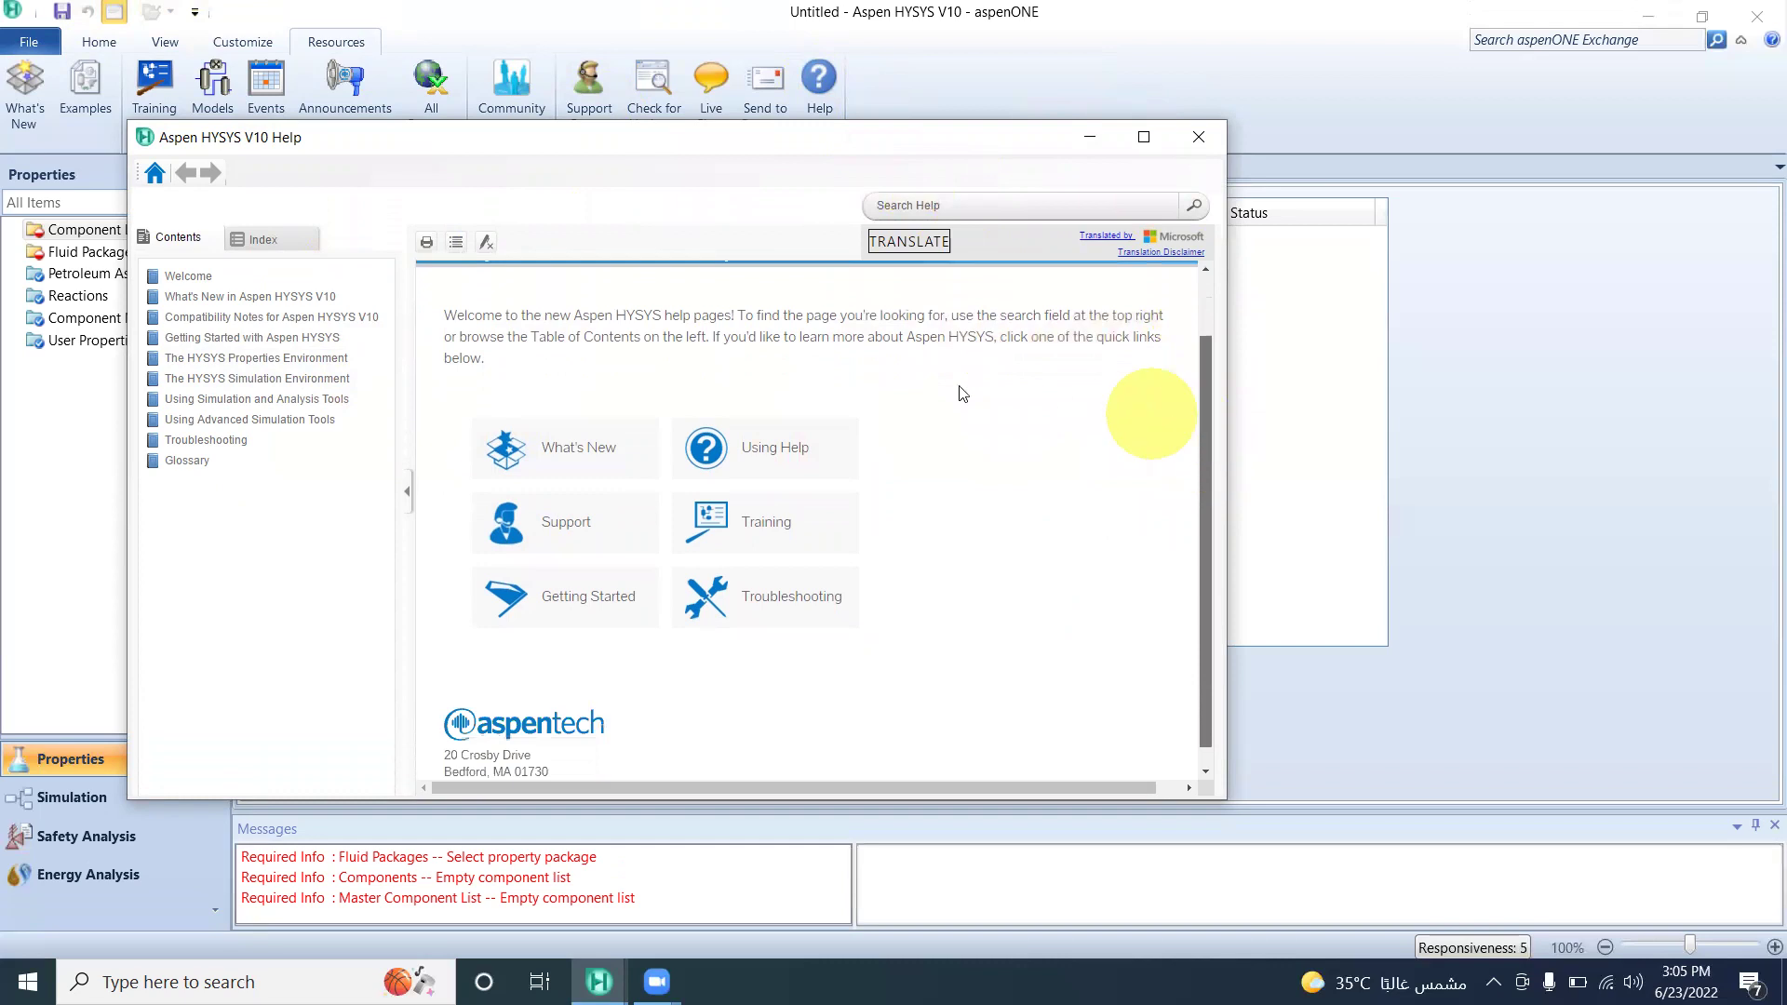
left_click(798, 450)
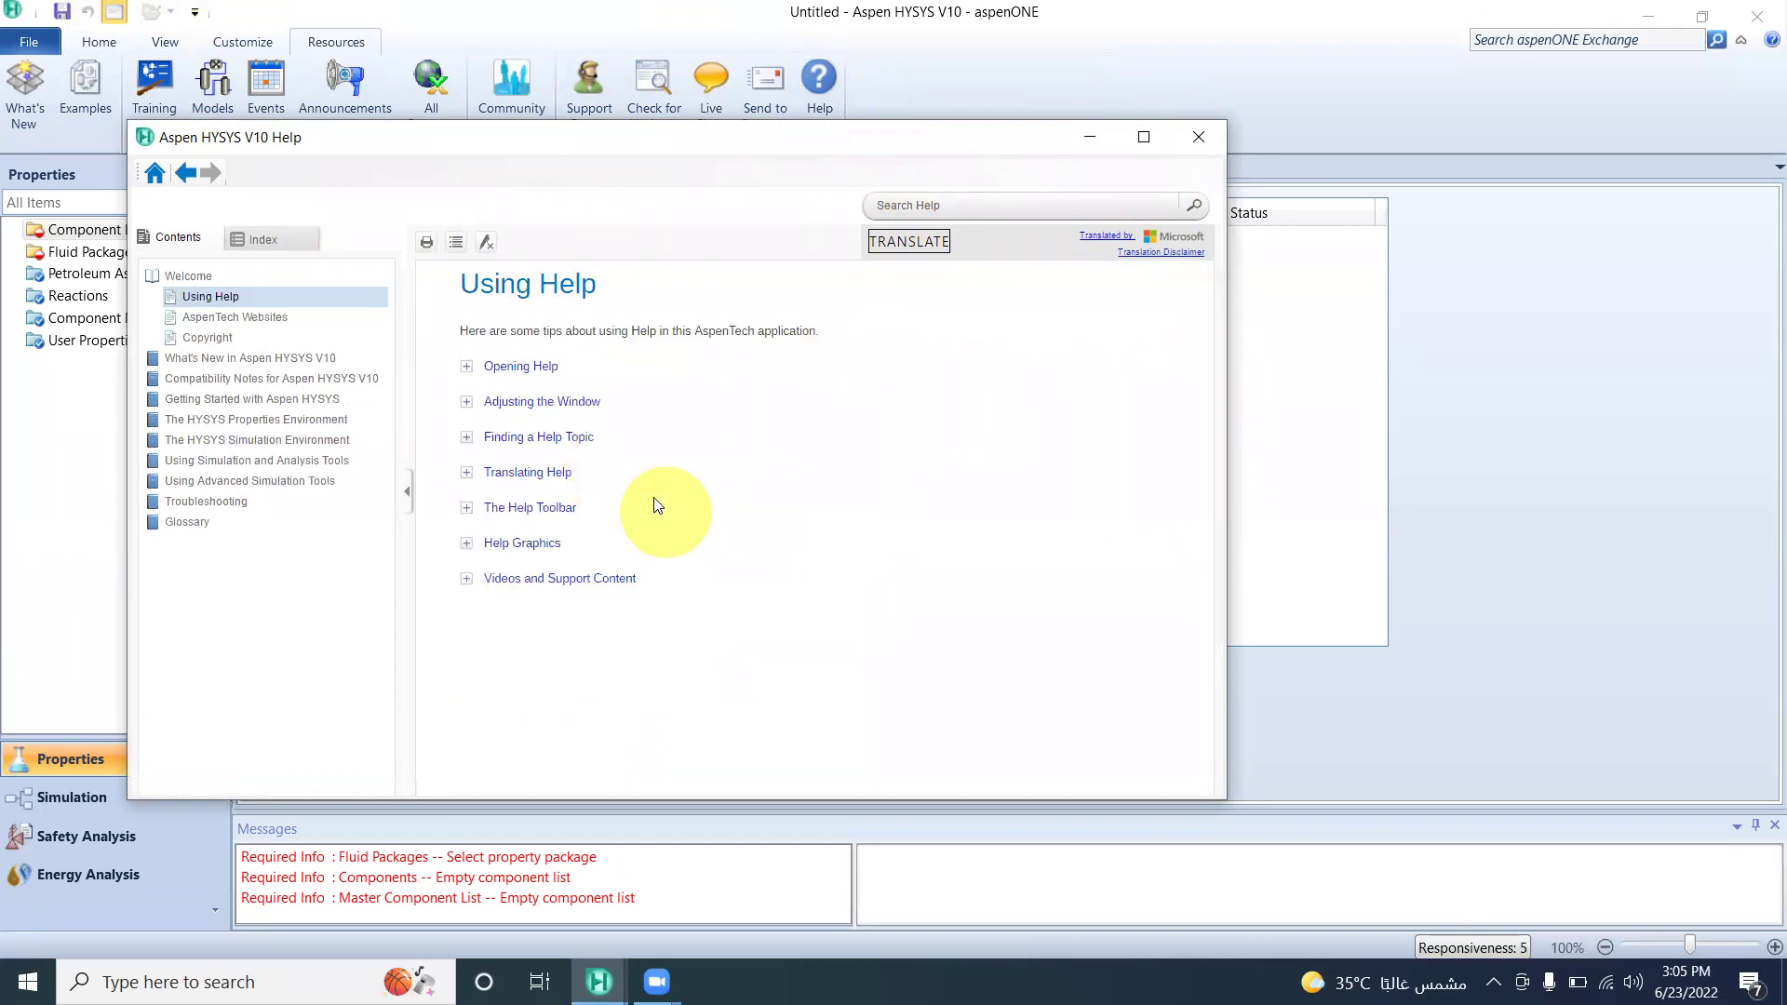
left_click(1194, 139)
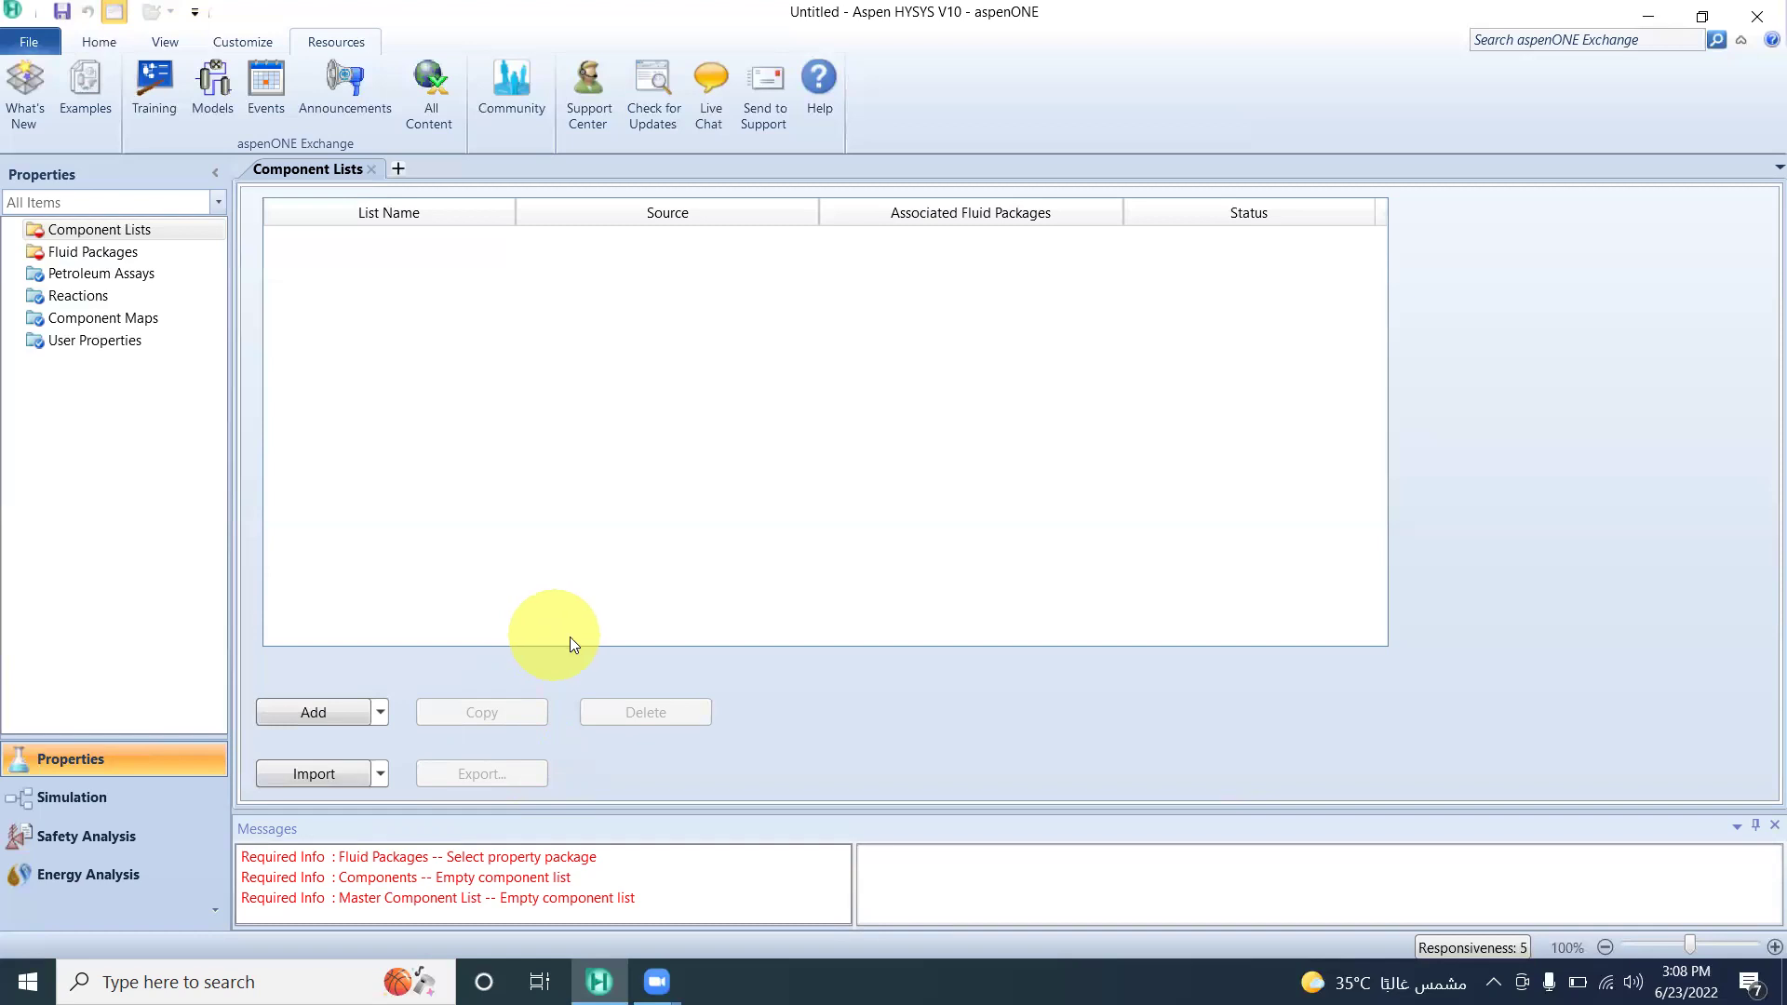
- Create a new component list and add Methane to it from the pure components
left_click(318, 710)
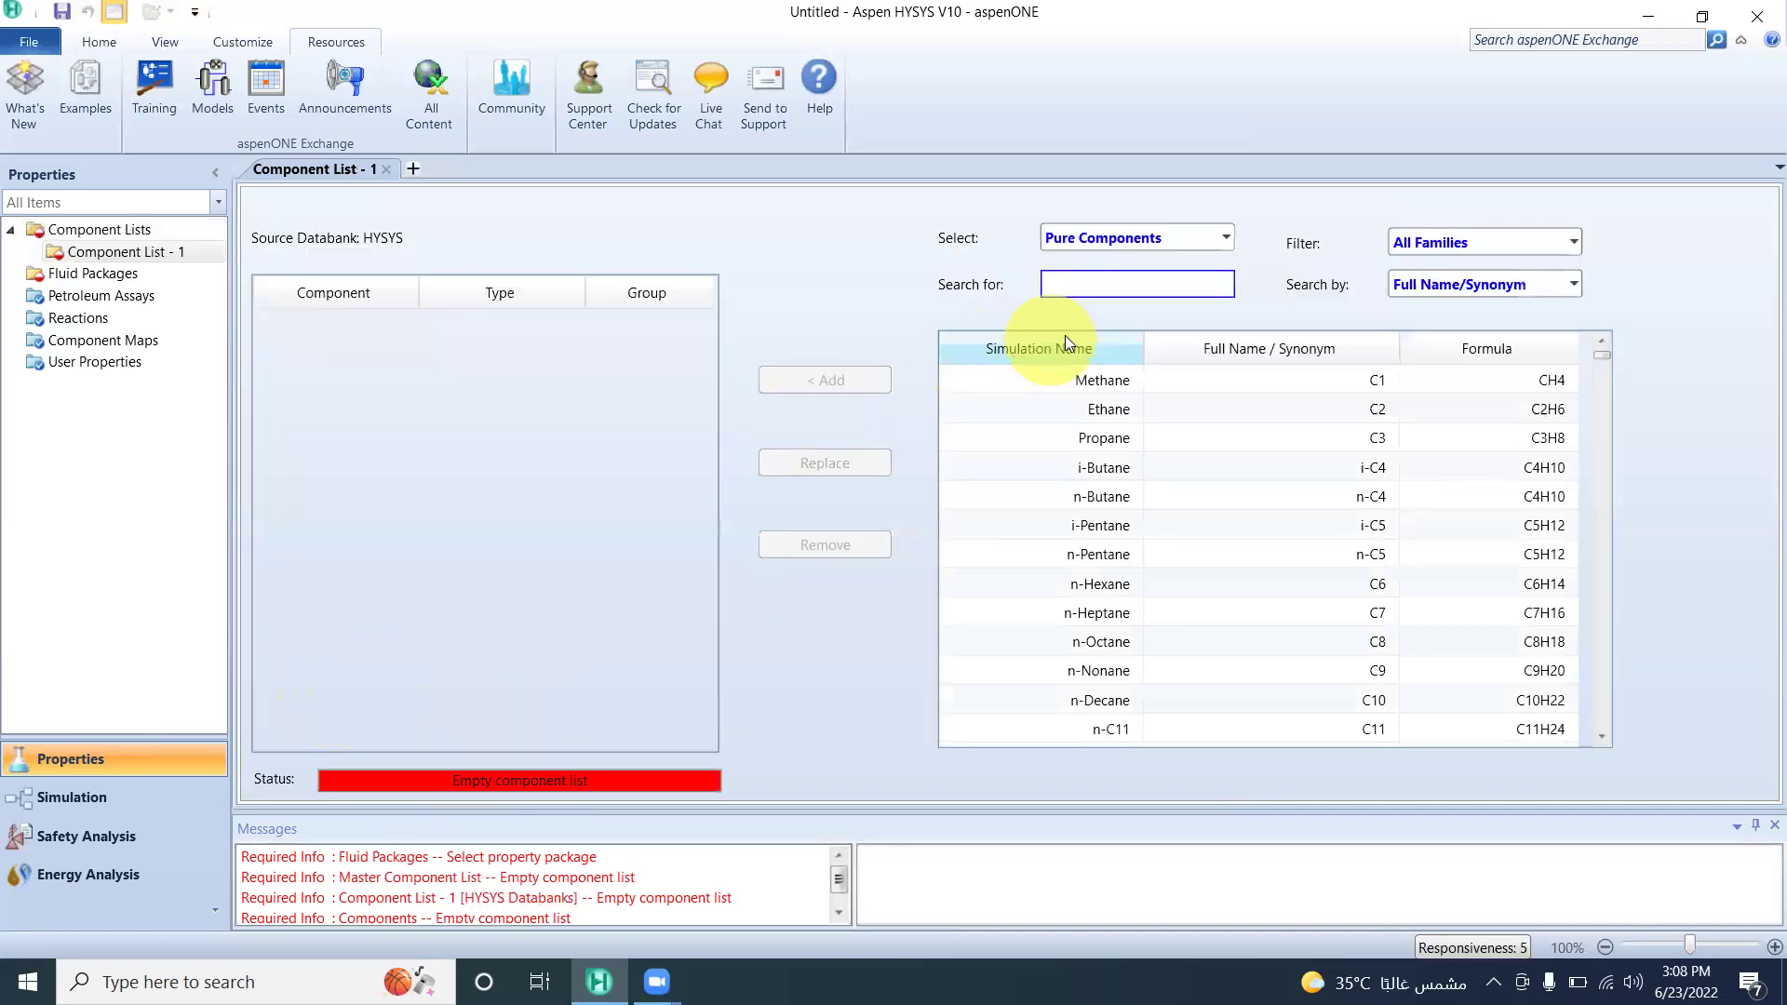
left_click(1067, 378)
left_click(857, 390)
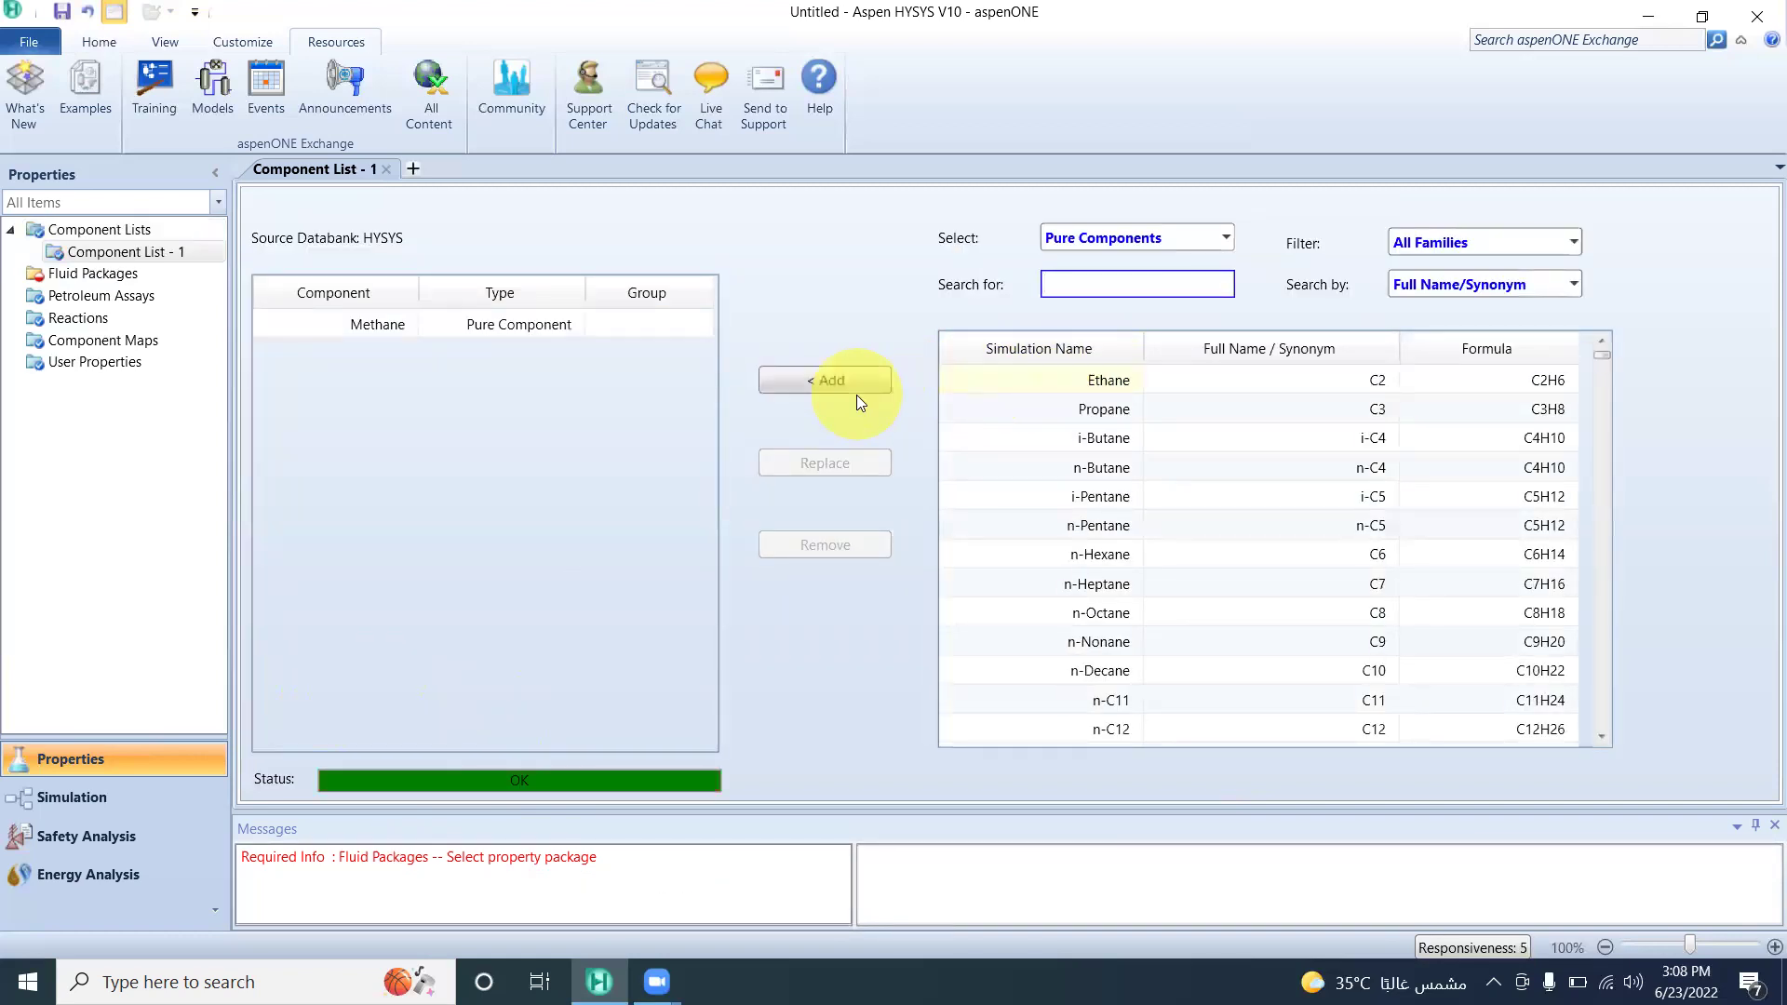
- Add a fluid package and assign Peng-Robinson as its property package
left_click(112, 275)
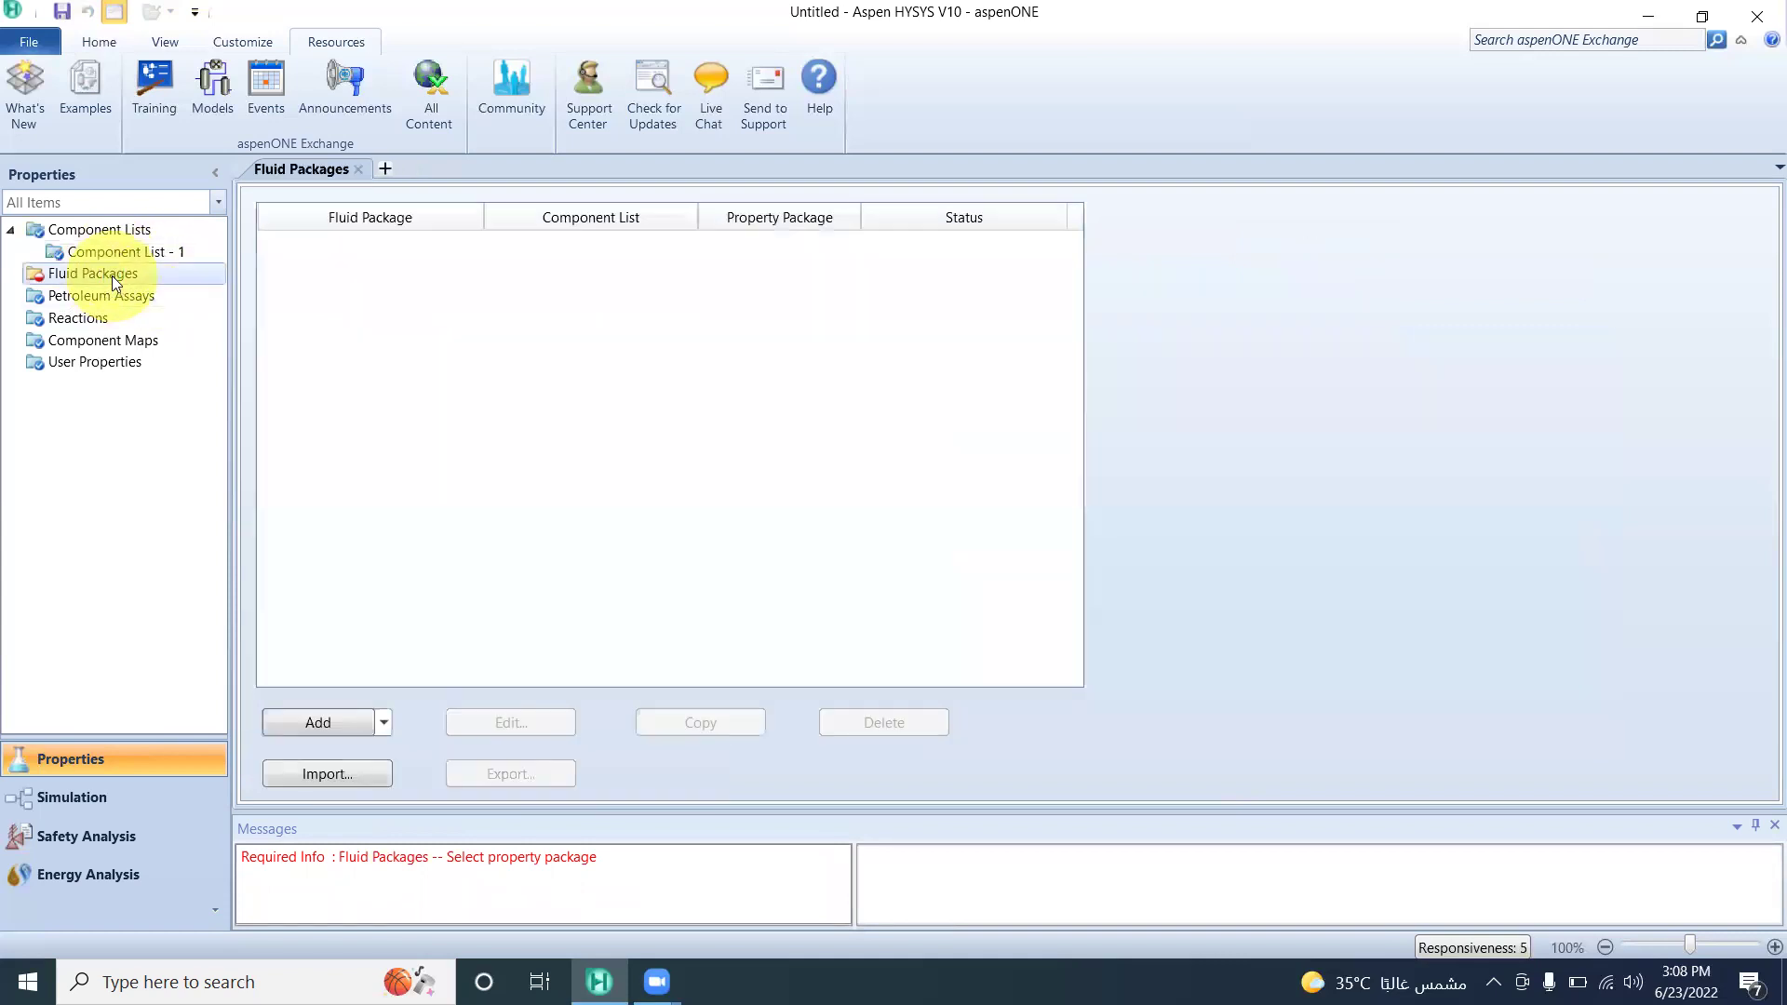
left_click(351, 731)
left_click(481, 720)
left_click(482, 719)
left_click(482, 719)
left_click(482, 718)
left_click(483, 720)
left_click(483, 719)
left_click(483, 719)
left_click(483, 718)
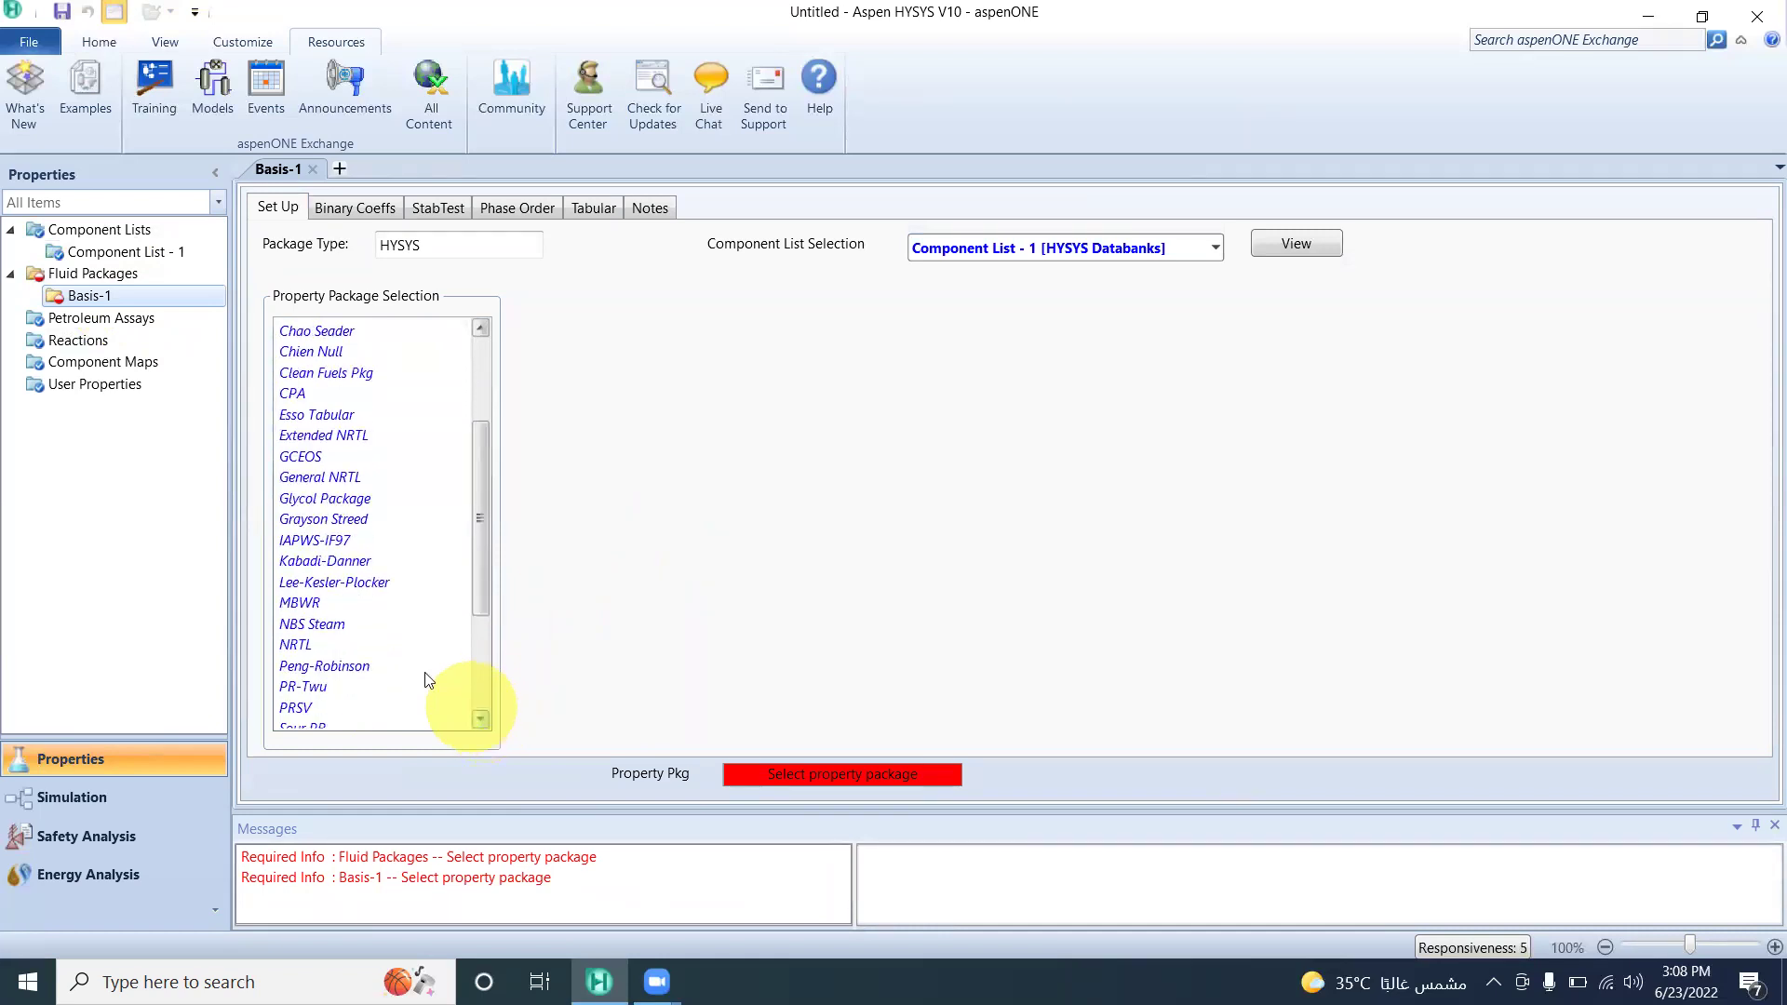
left_click(373, 666)
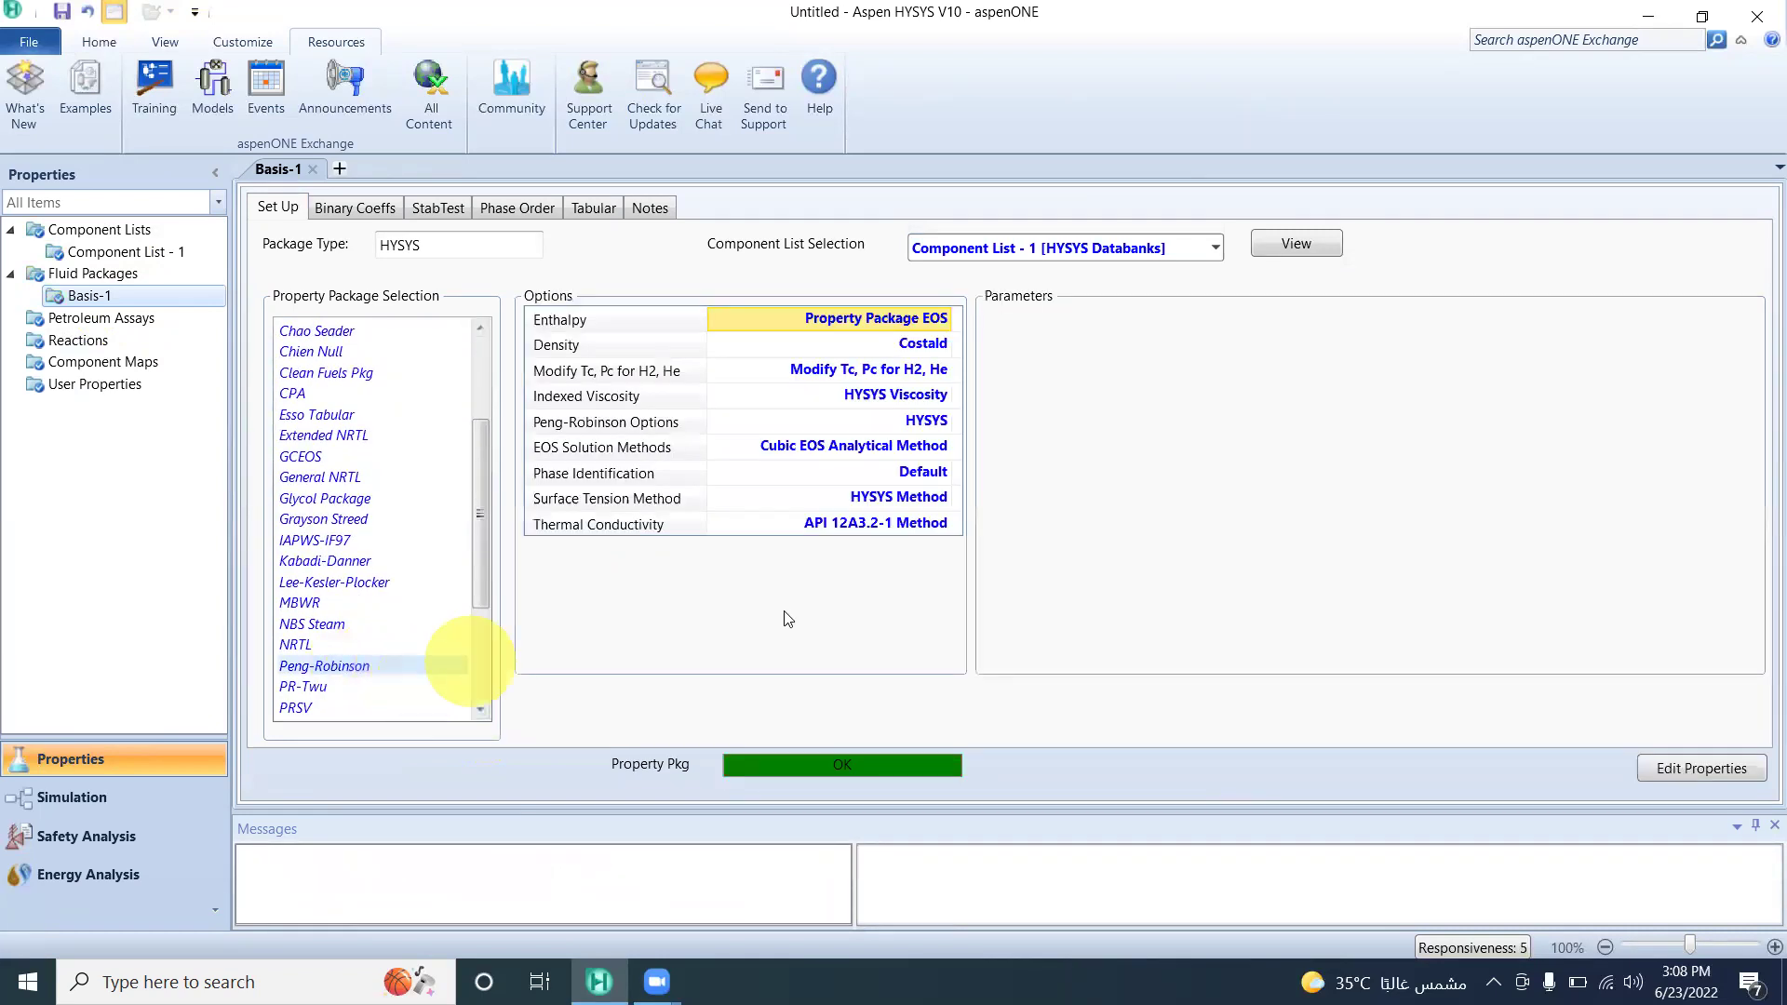
- Enter the simulation environment and move the model palette slightly upward
left_click(88, 786)
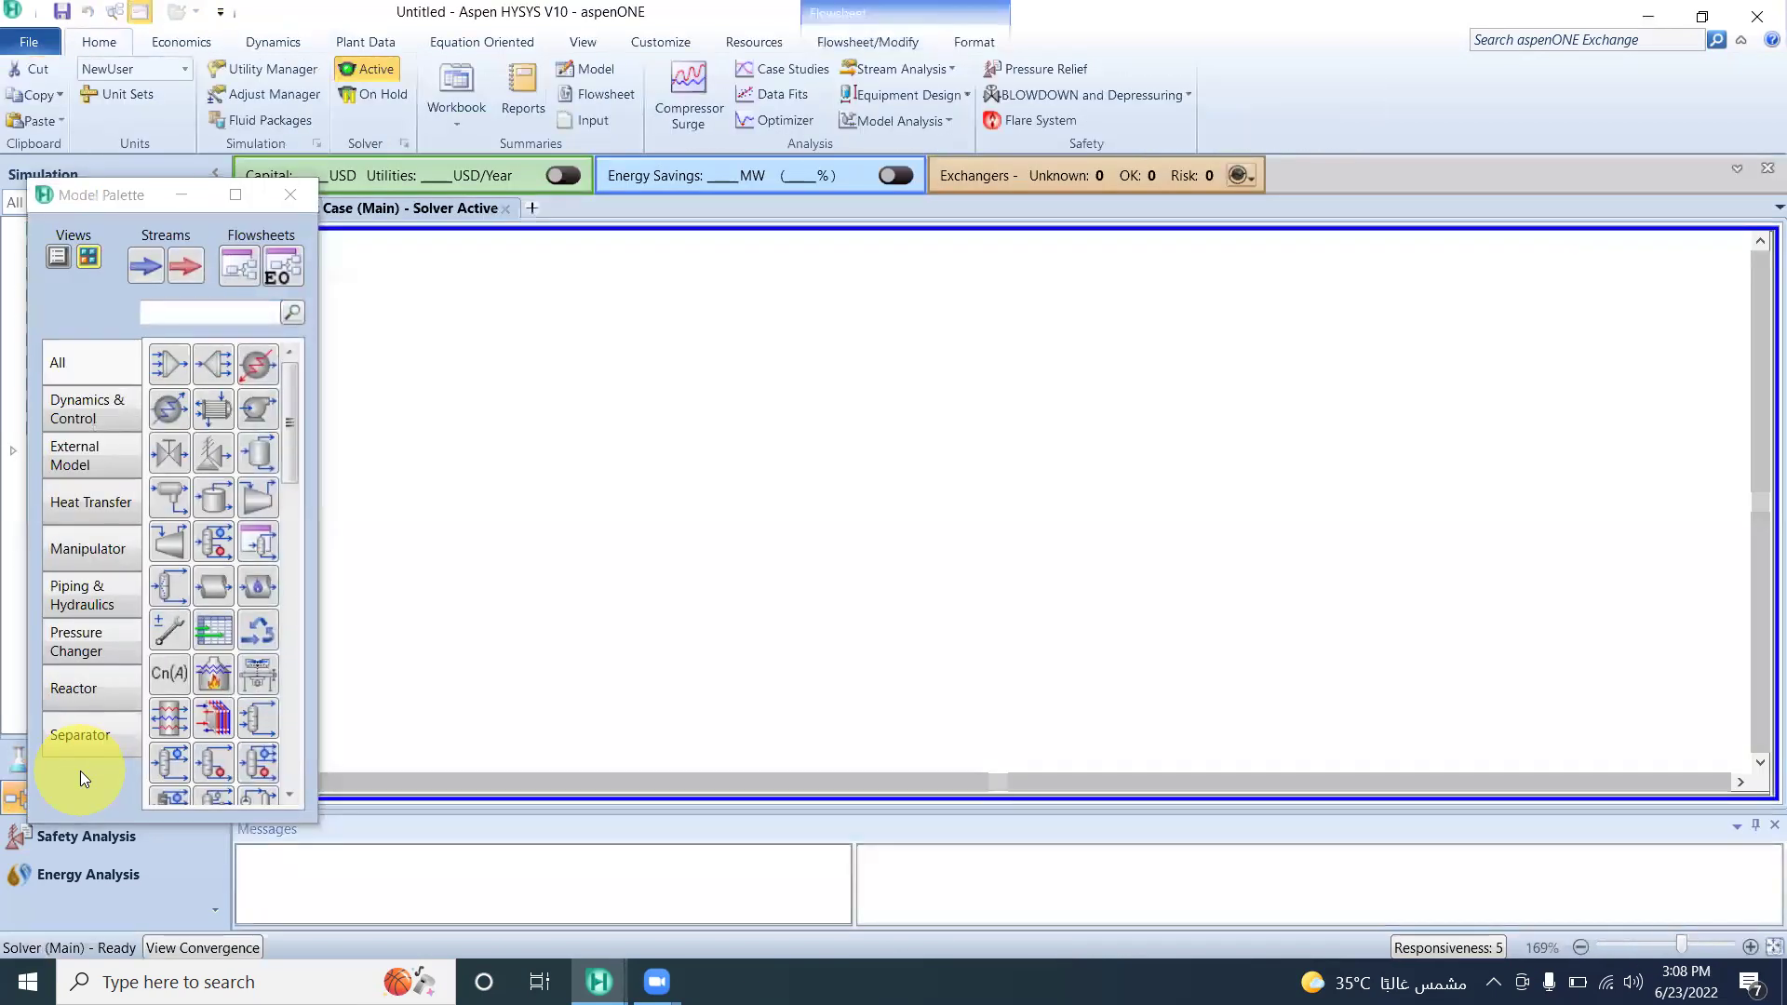
left_click_drag(130, 195, 138, 153)
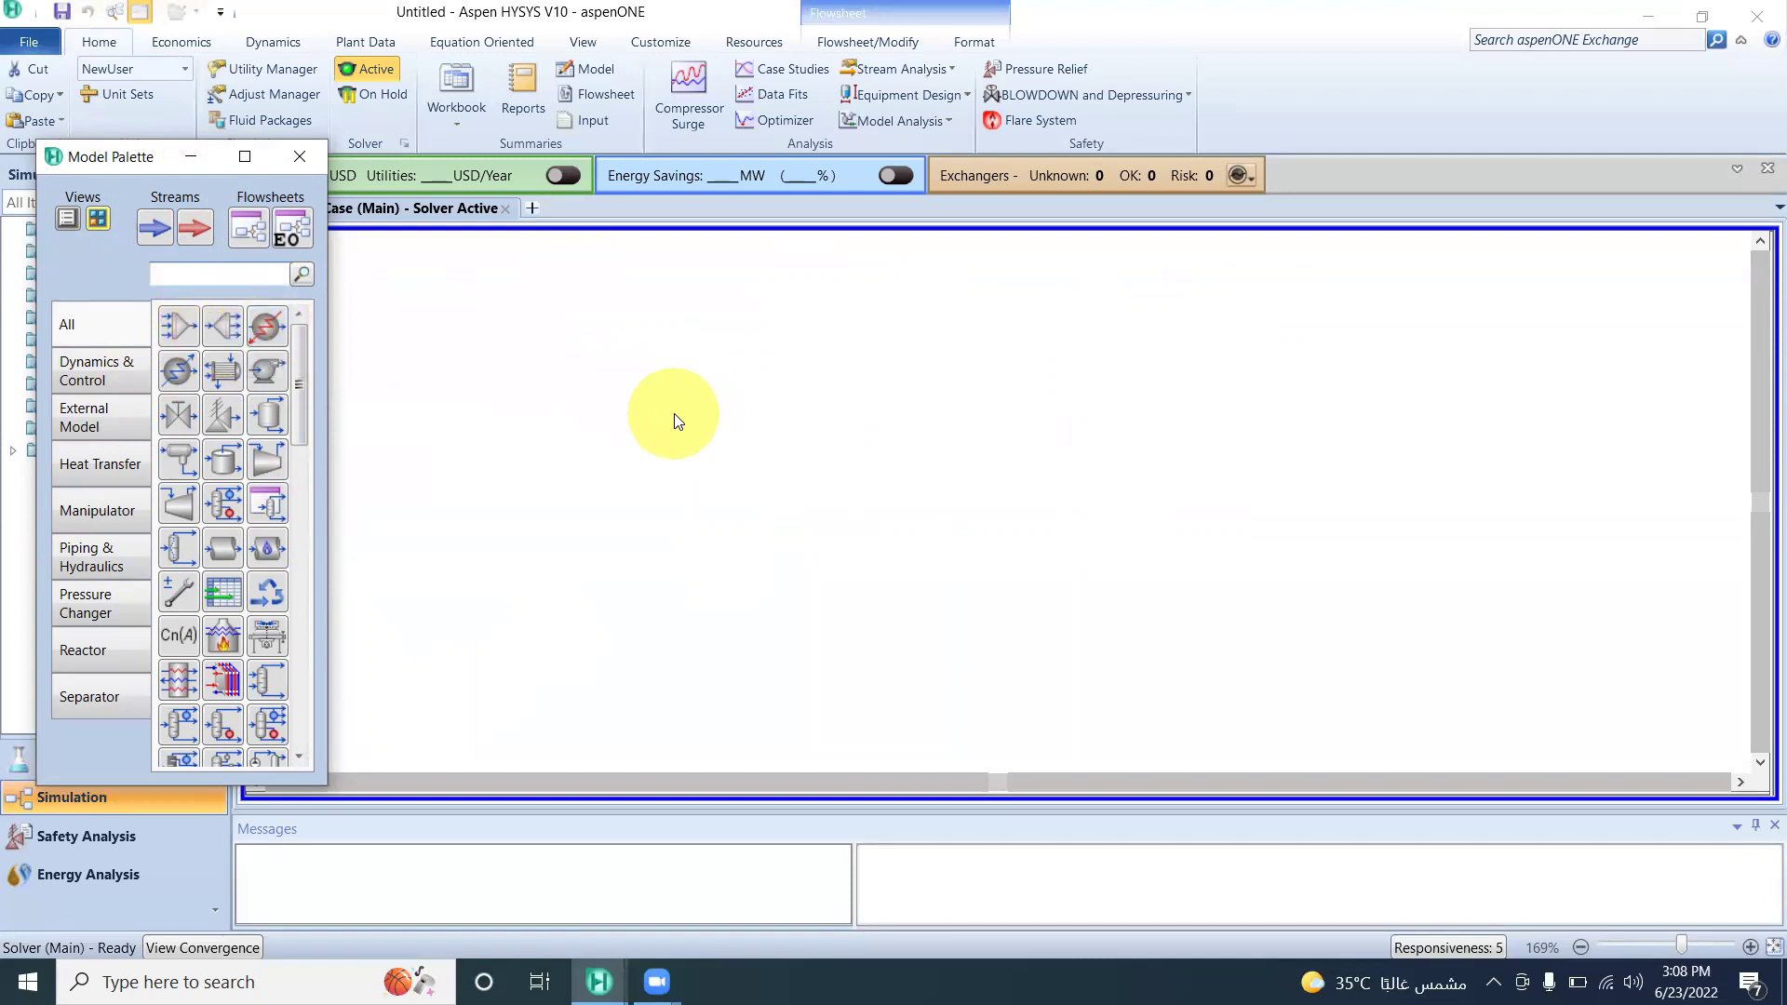
- Examine the unit operations in each model palette category, from Dynamics & Control to Separator, and return to all models
left_click(129, 333)
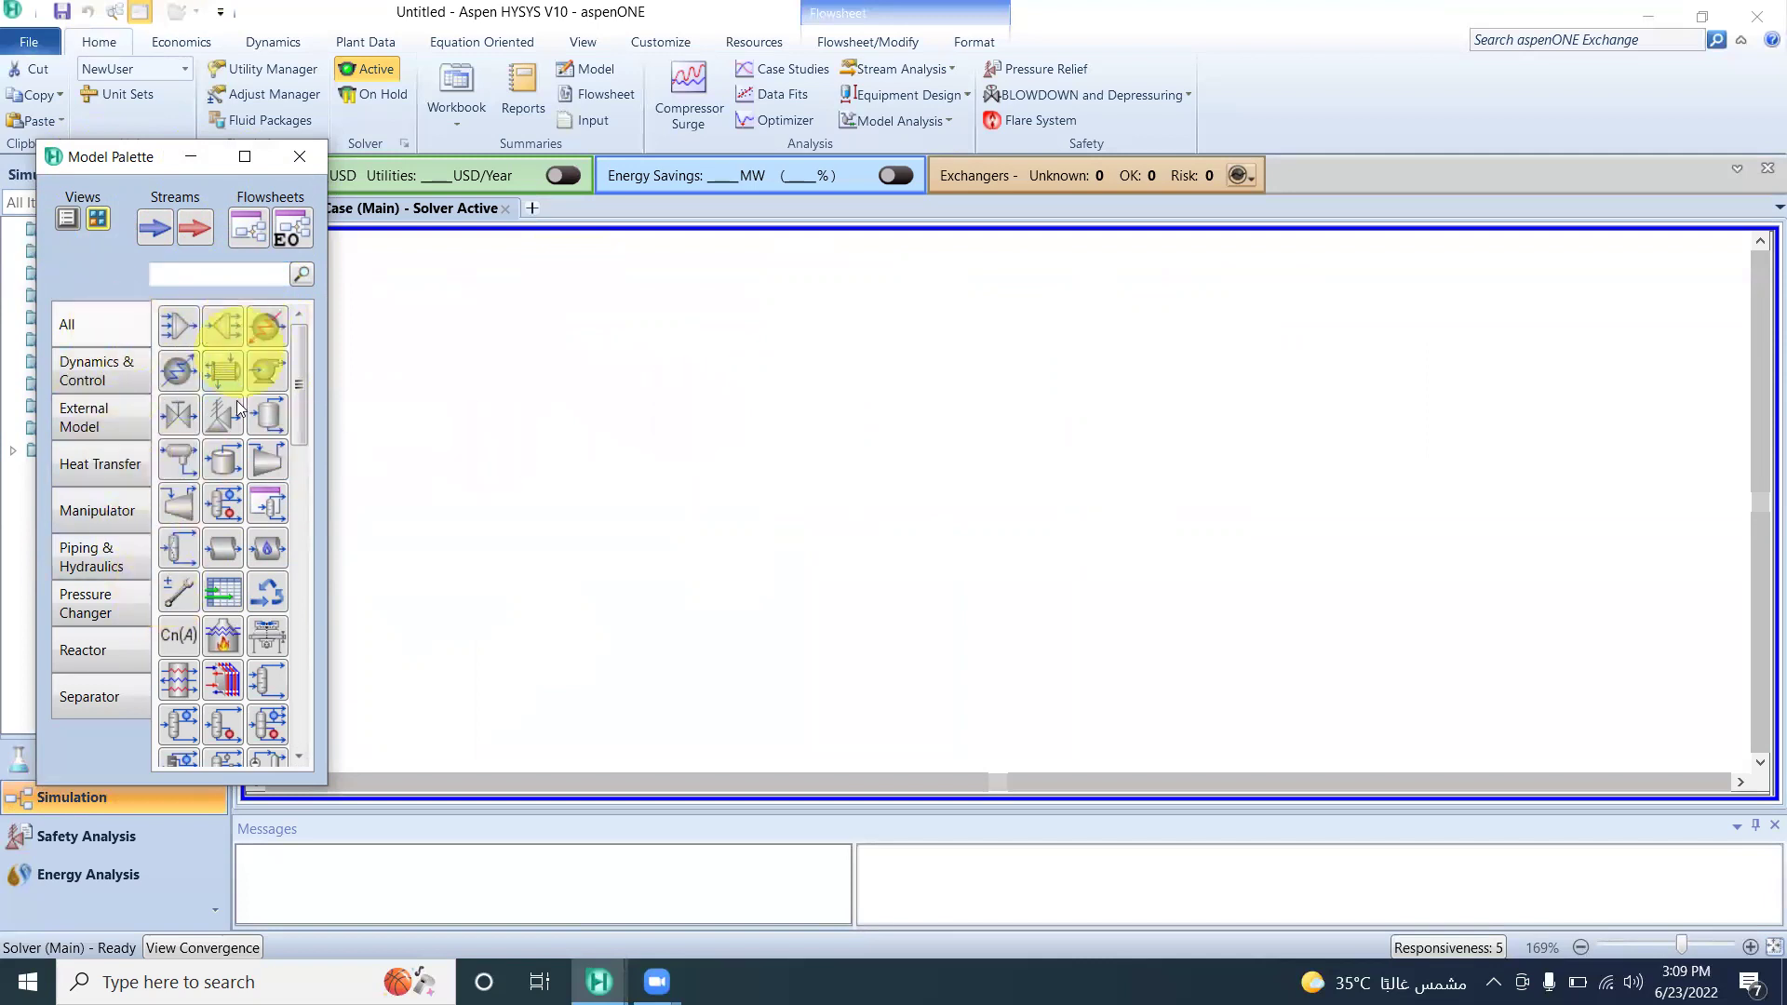
left_click(114, 381)
left_click(96, 408)
left_click(110, 369)
left_click(89, 420)
left_click(103, 470)
left_click(89, 508)
left_click(92, 560)
left_click(96, 601)
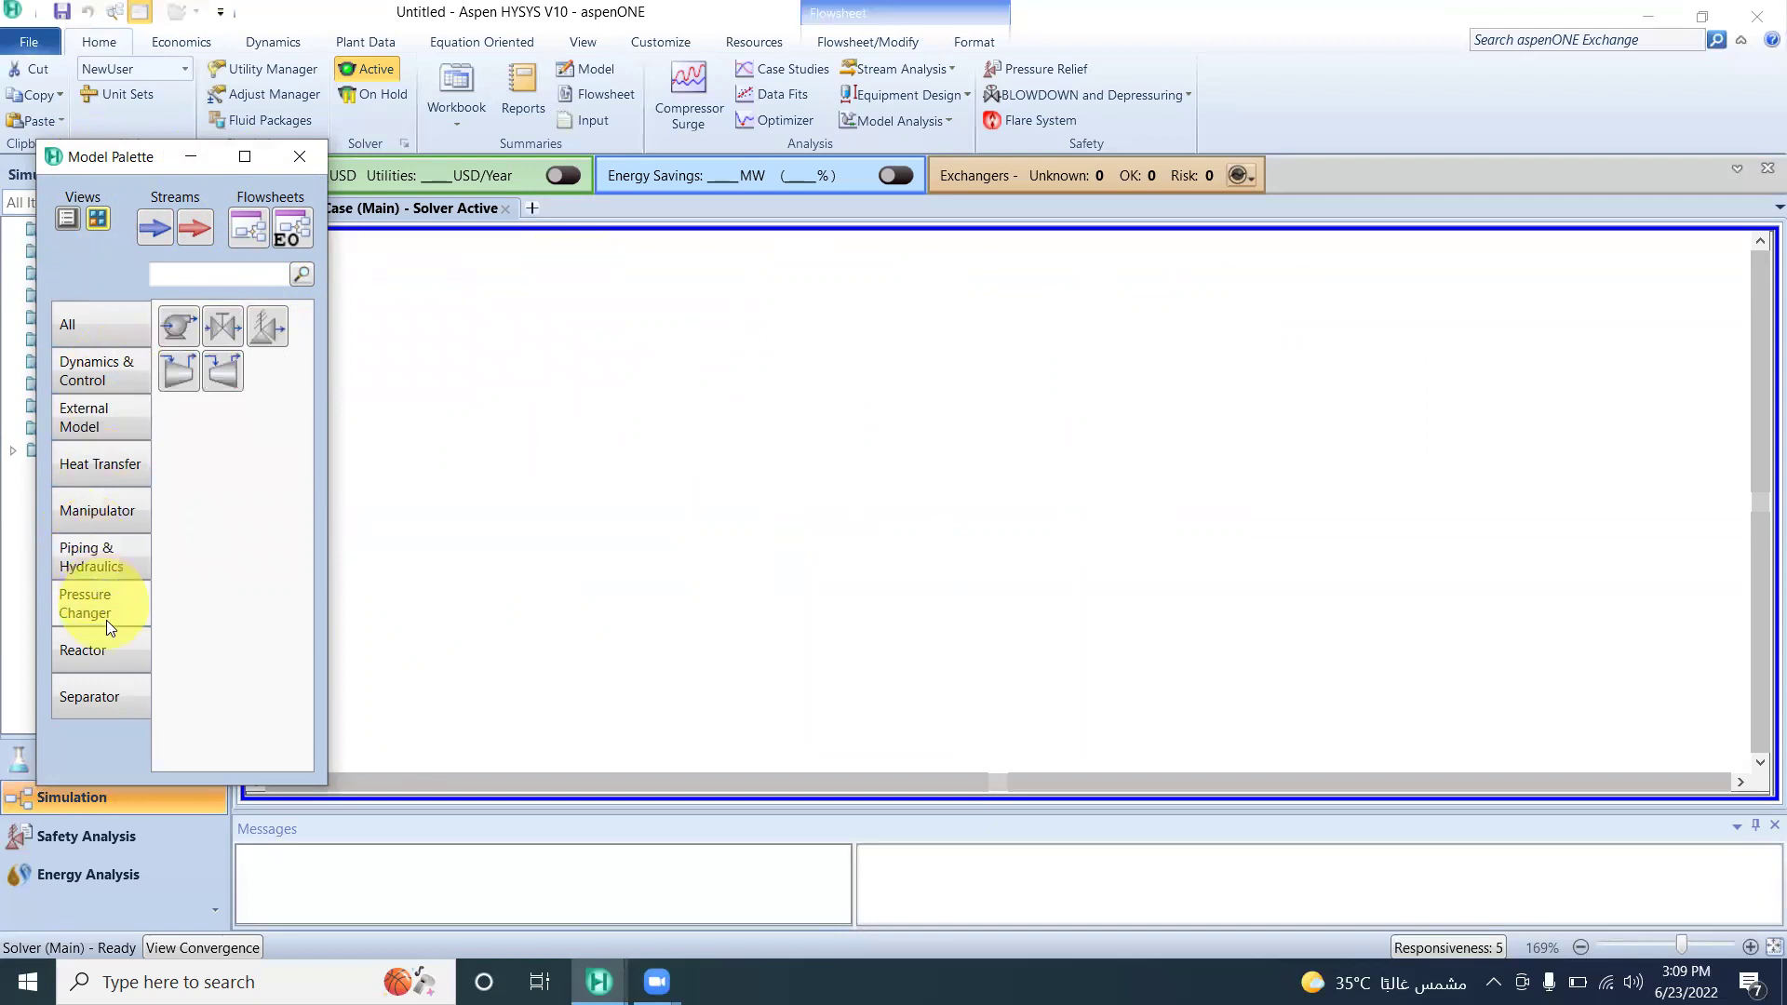
left_click(106, 658)
left_click(103, 705)
left_click(84, 323)
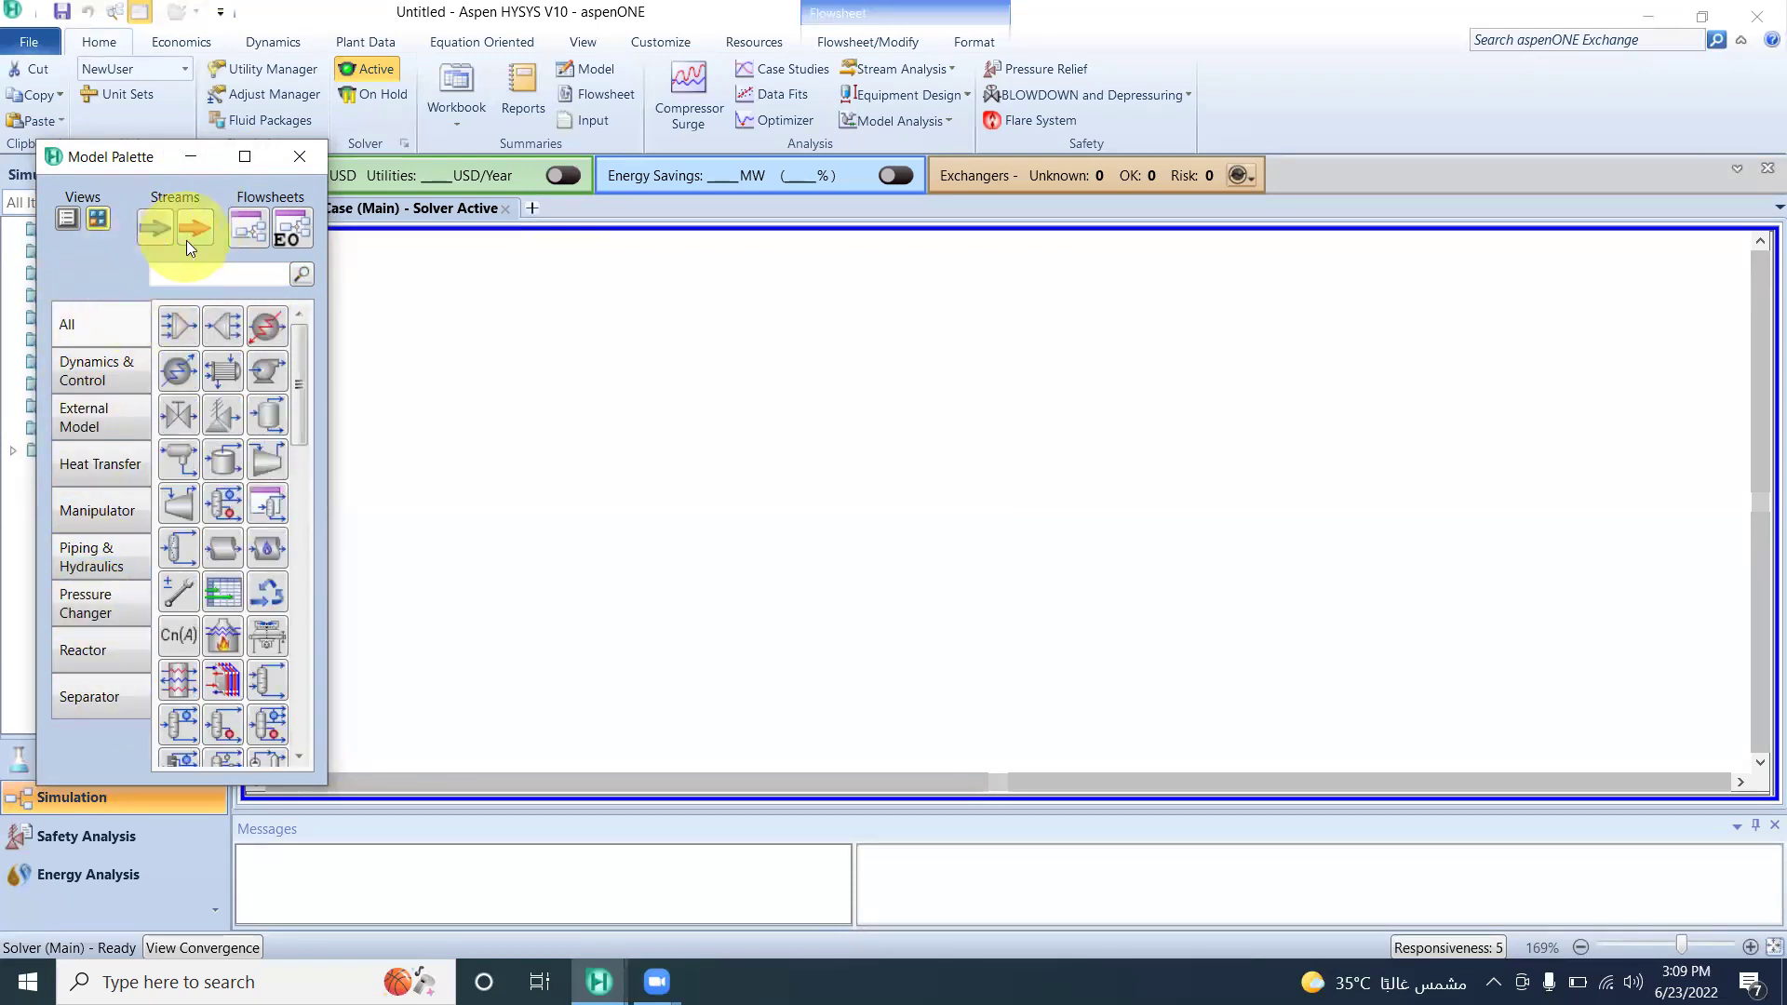
- Examine the unit operation names and descriptions in the palette's list view, enlarging the palette, restoring it and narrowing it
left_click(68, 217)
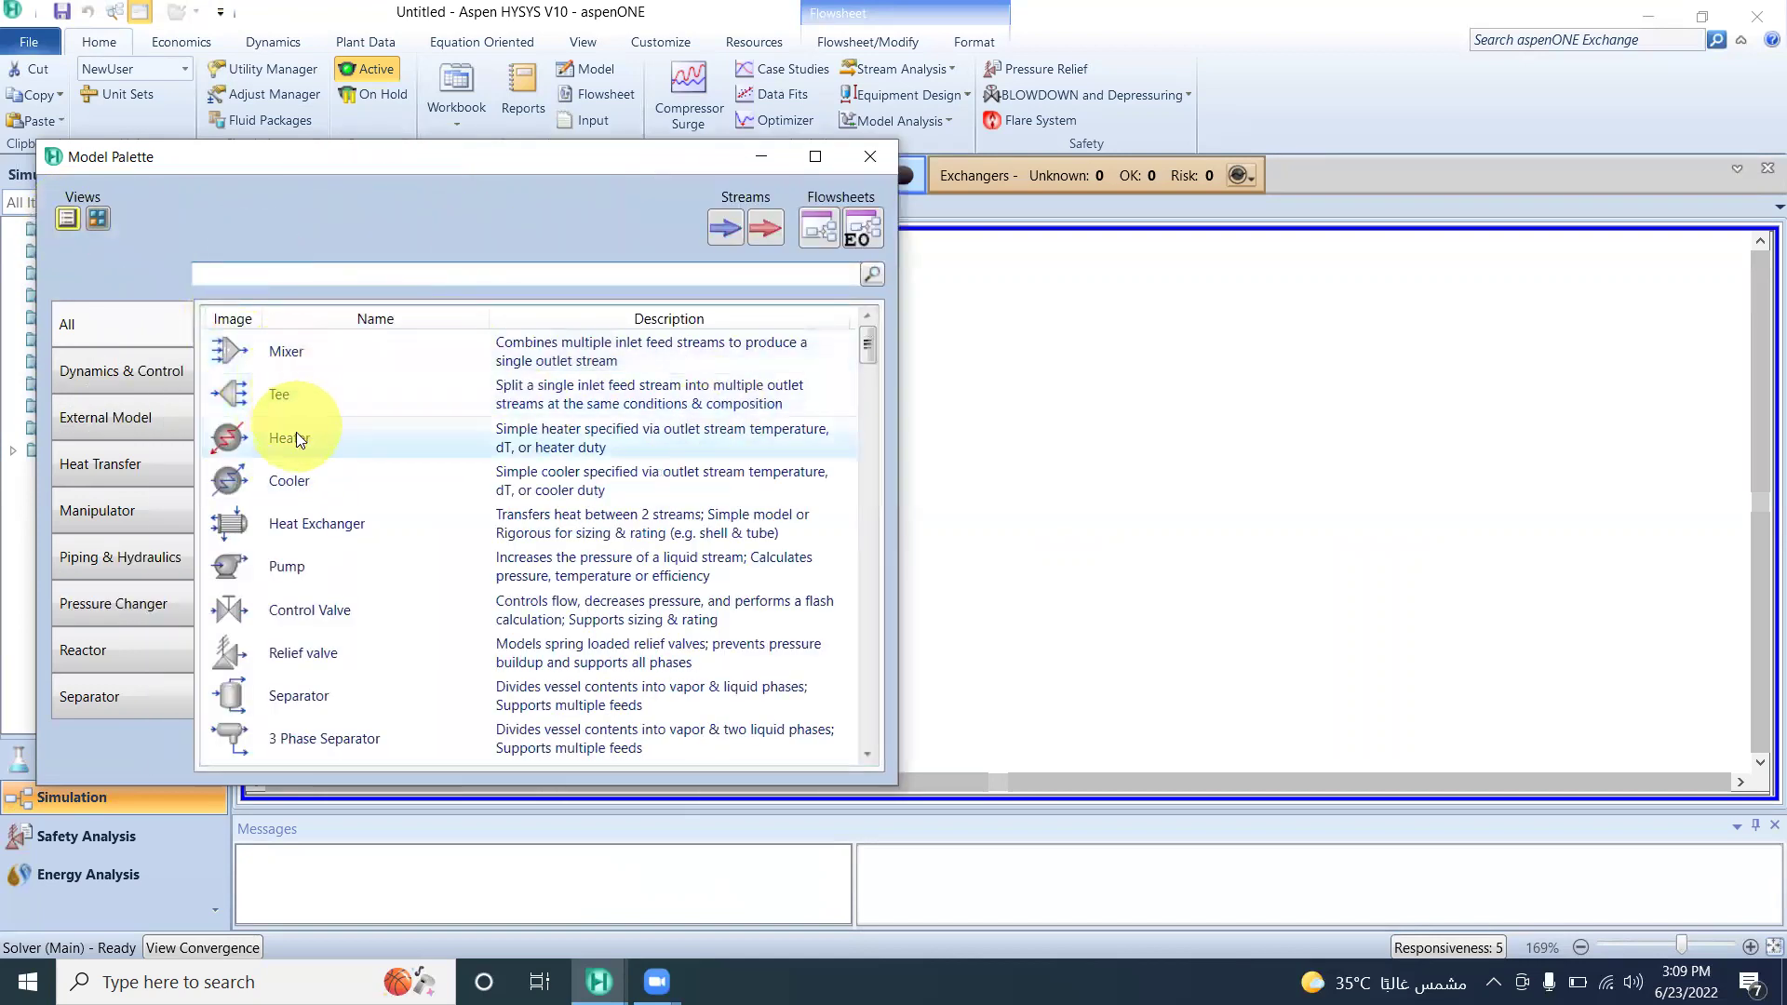
scroll(298, 436, "down", 3)
scroll(298, 441, "down", 2)
scroll(296, 441, "up", 5)
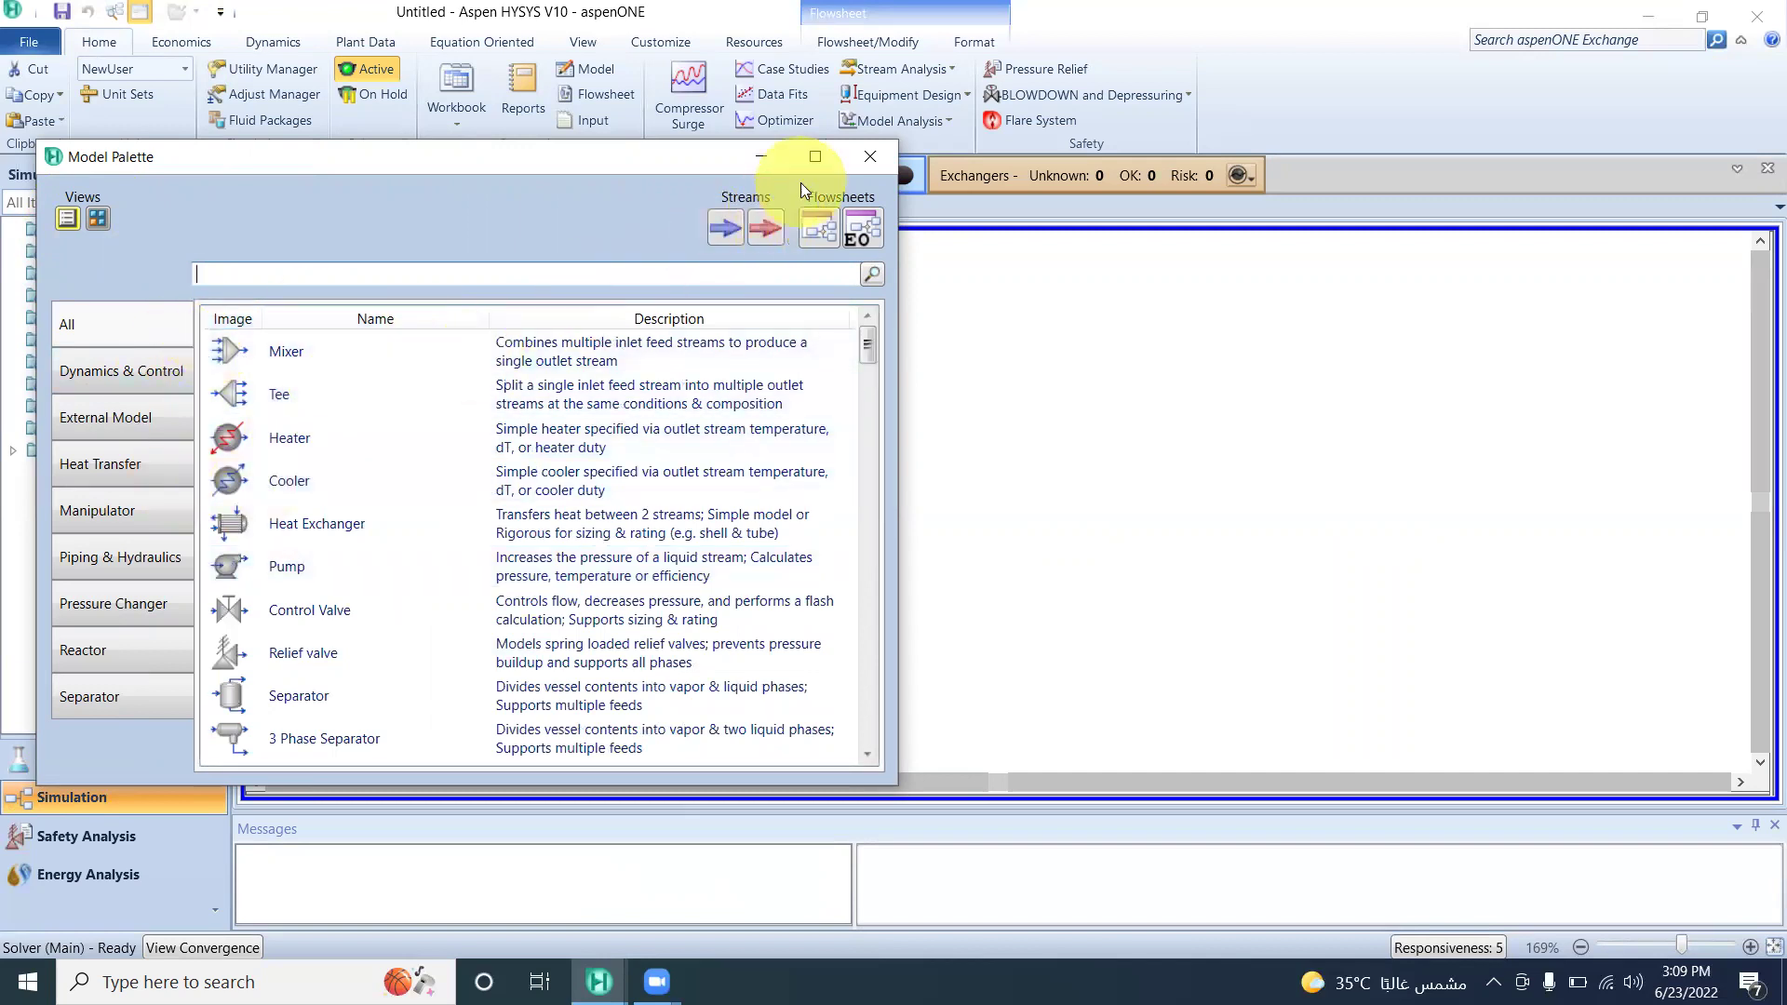
left_click(815, 158)
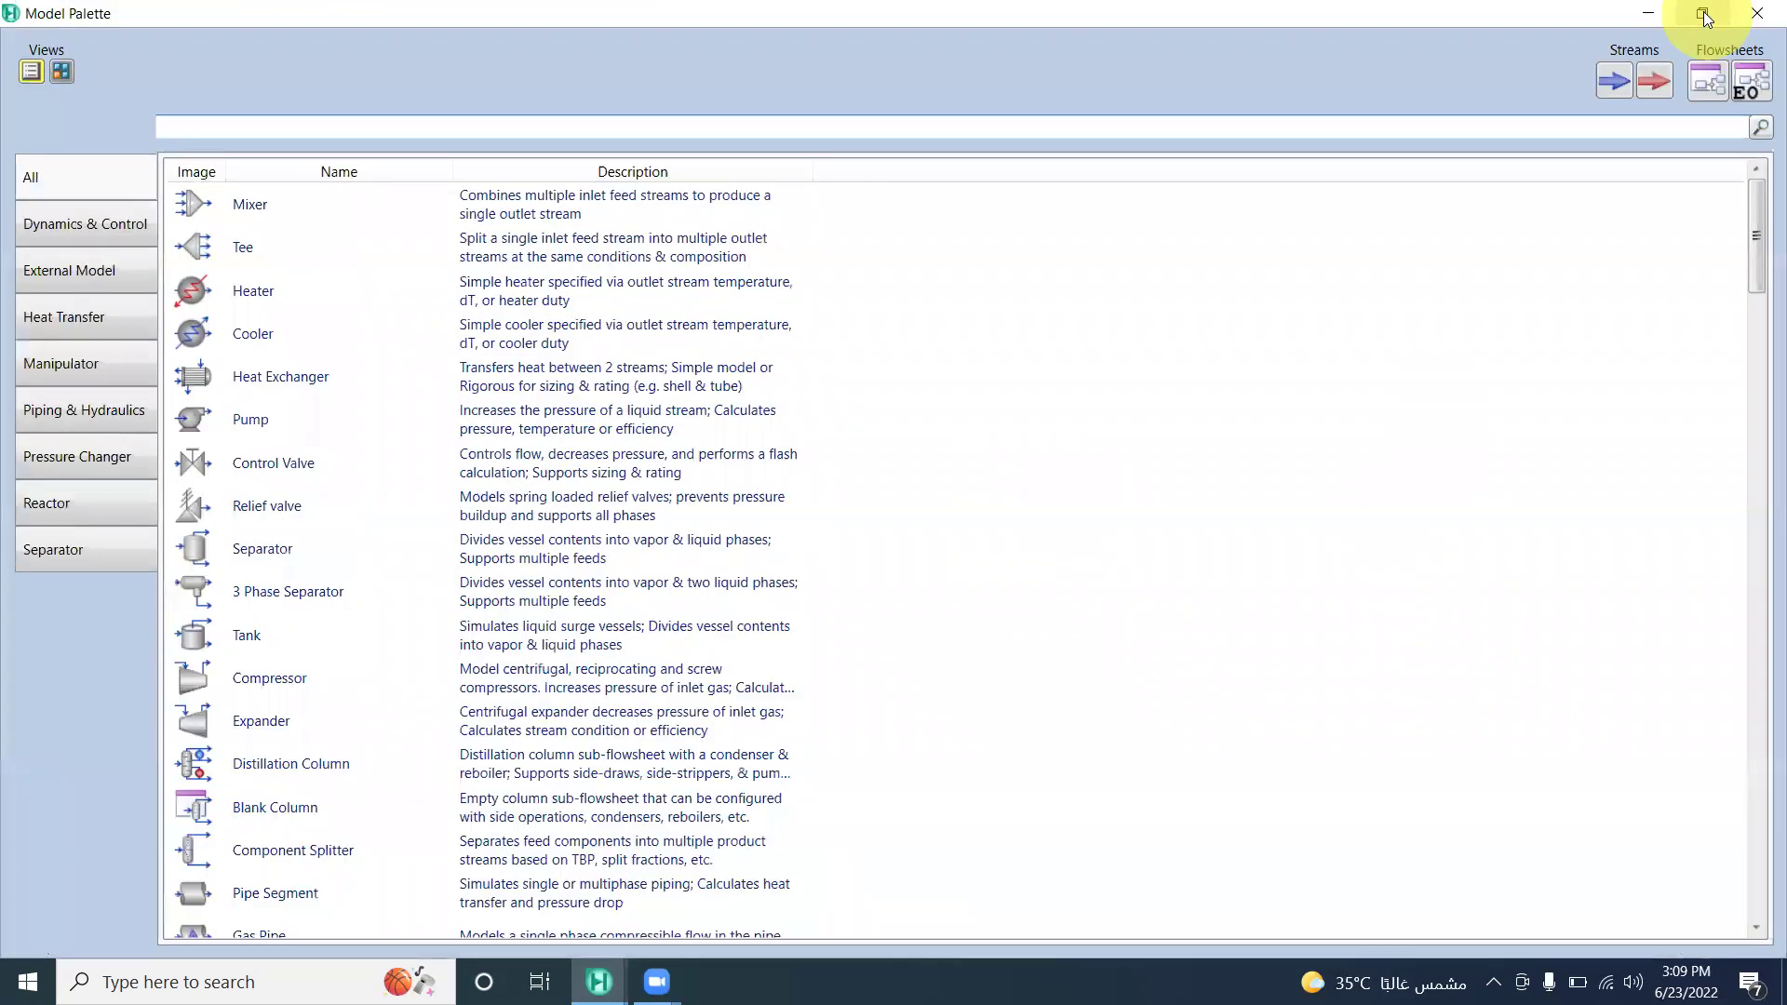
left_click(1703, 12)
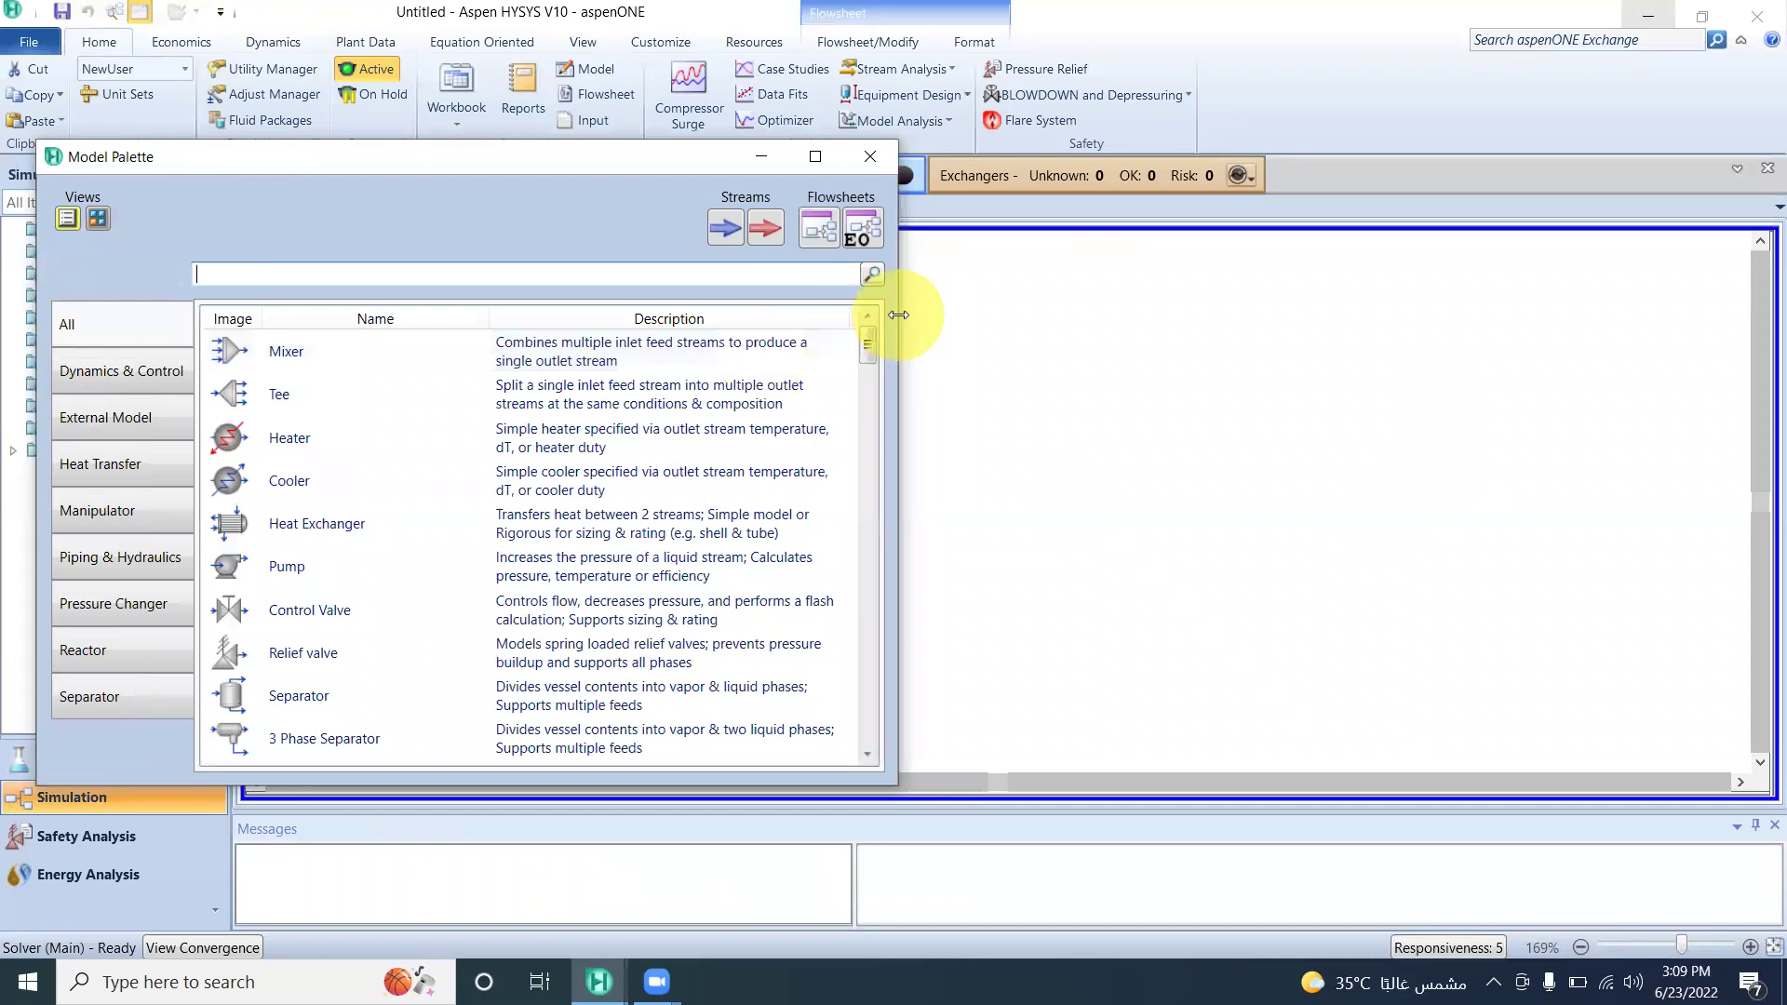
left_click_drag(898, 315, 364, 317)
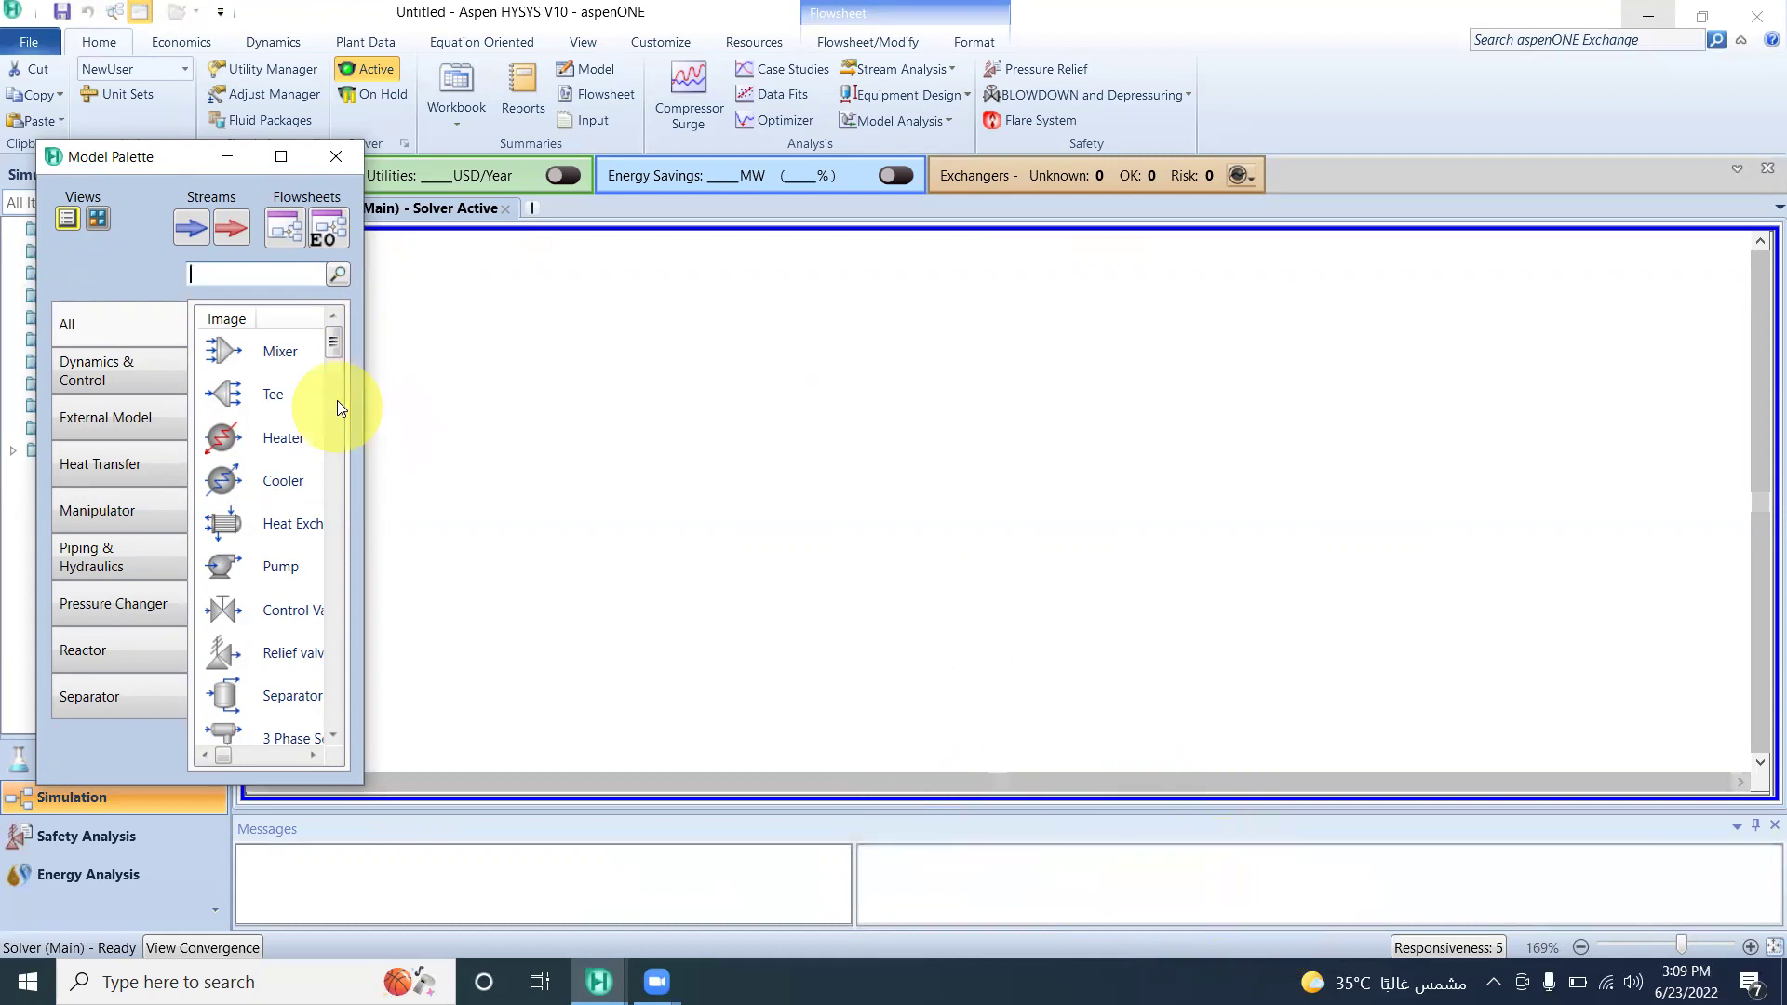
- Show the model palette as icons and place a heater in the upper middle of the flowsheet
left_click(99, 219)
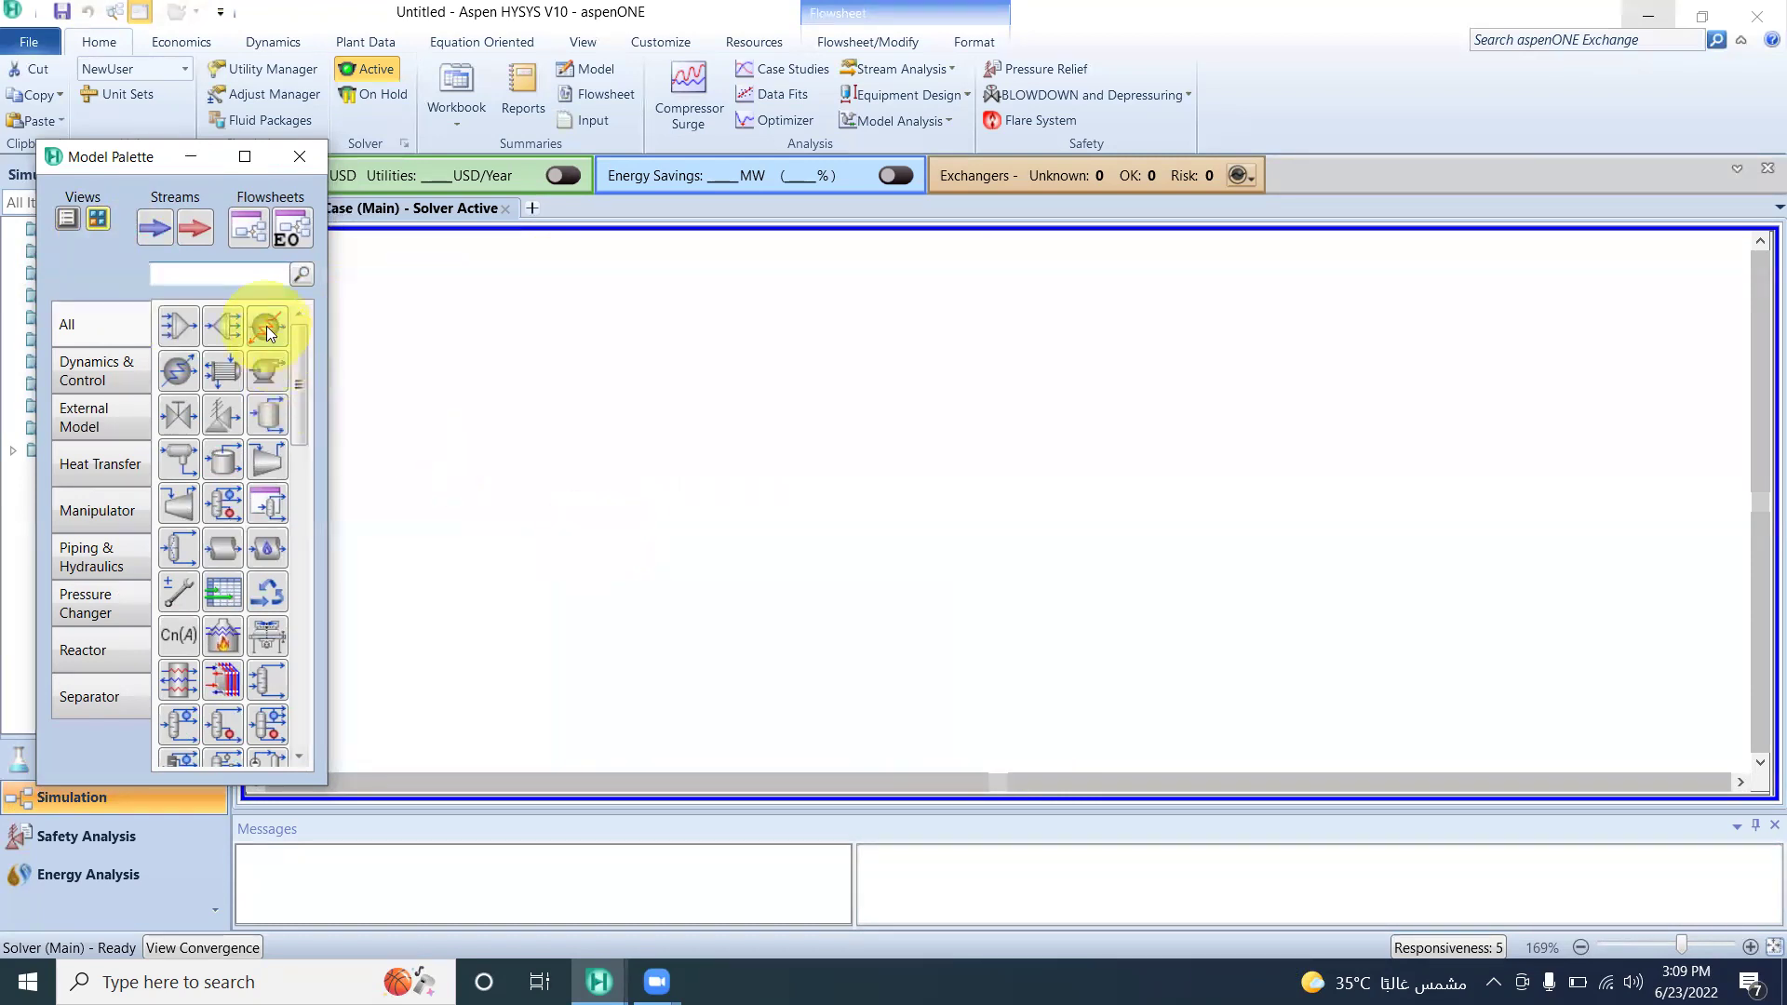
left_click_drag(267, 326, 778, 402)
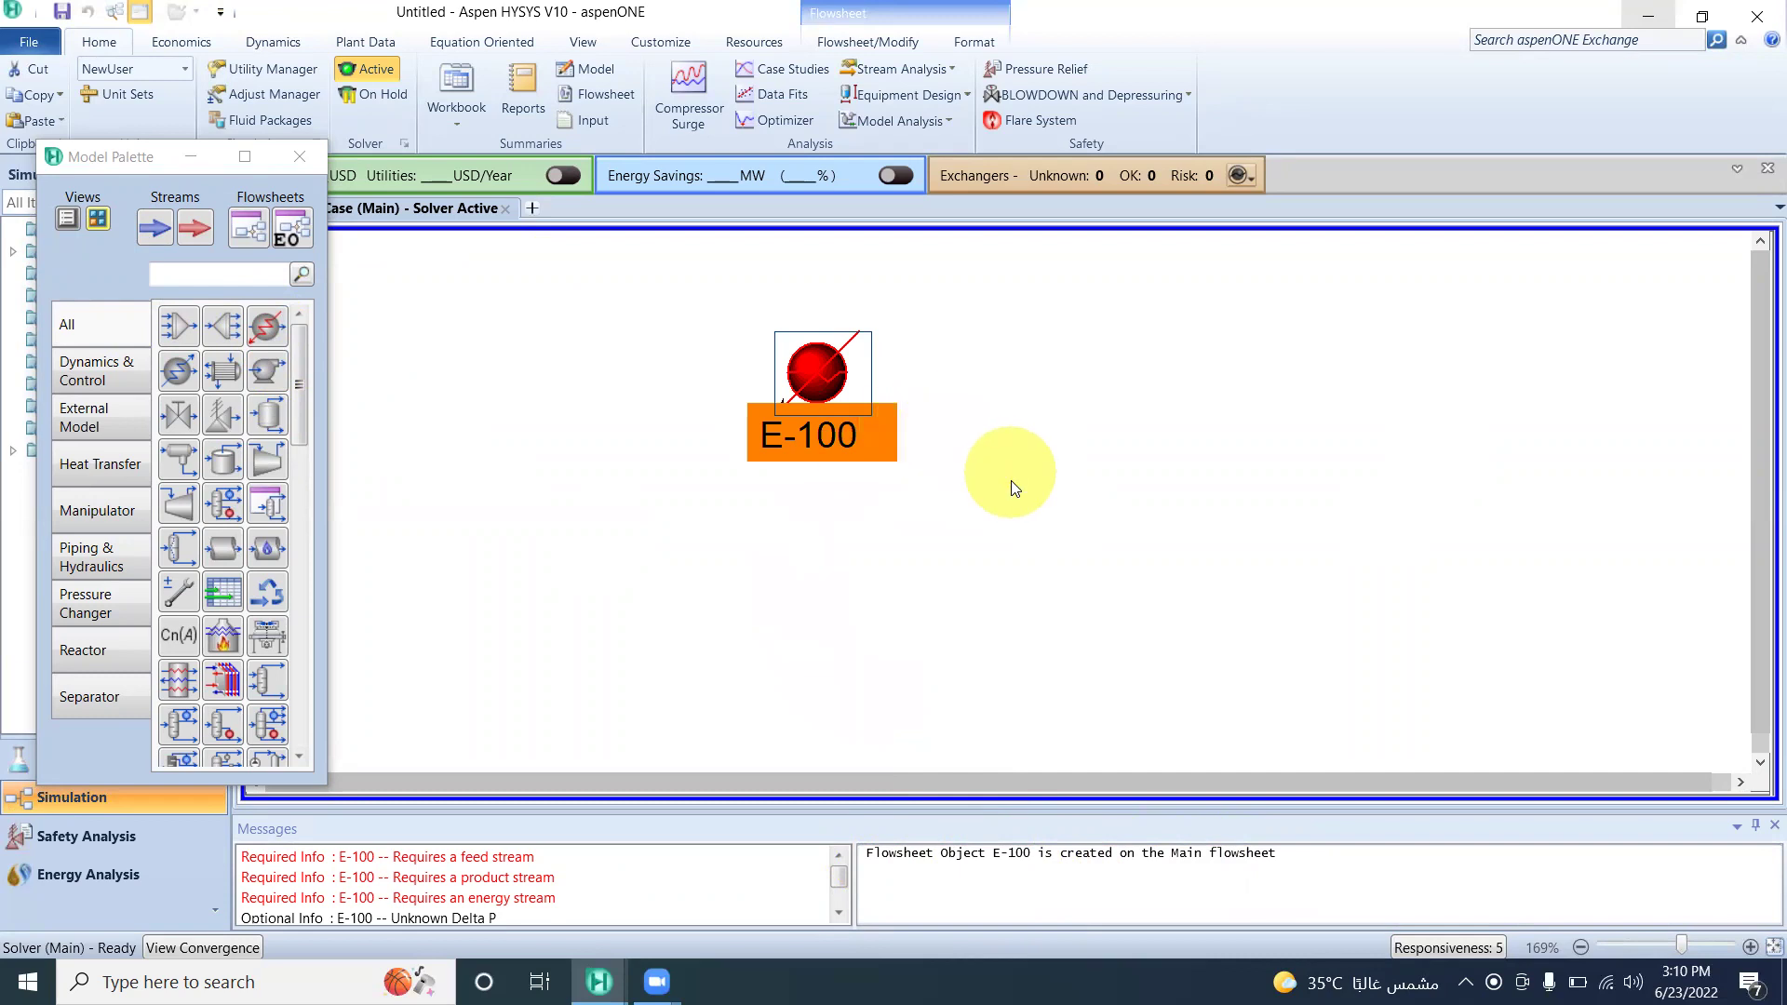
- Put the solver on hold and set it back to active
left_click(376, 76)
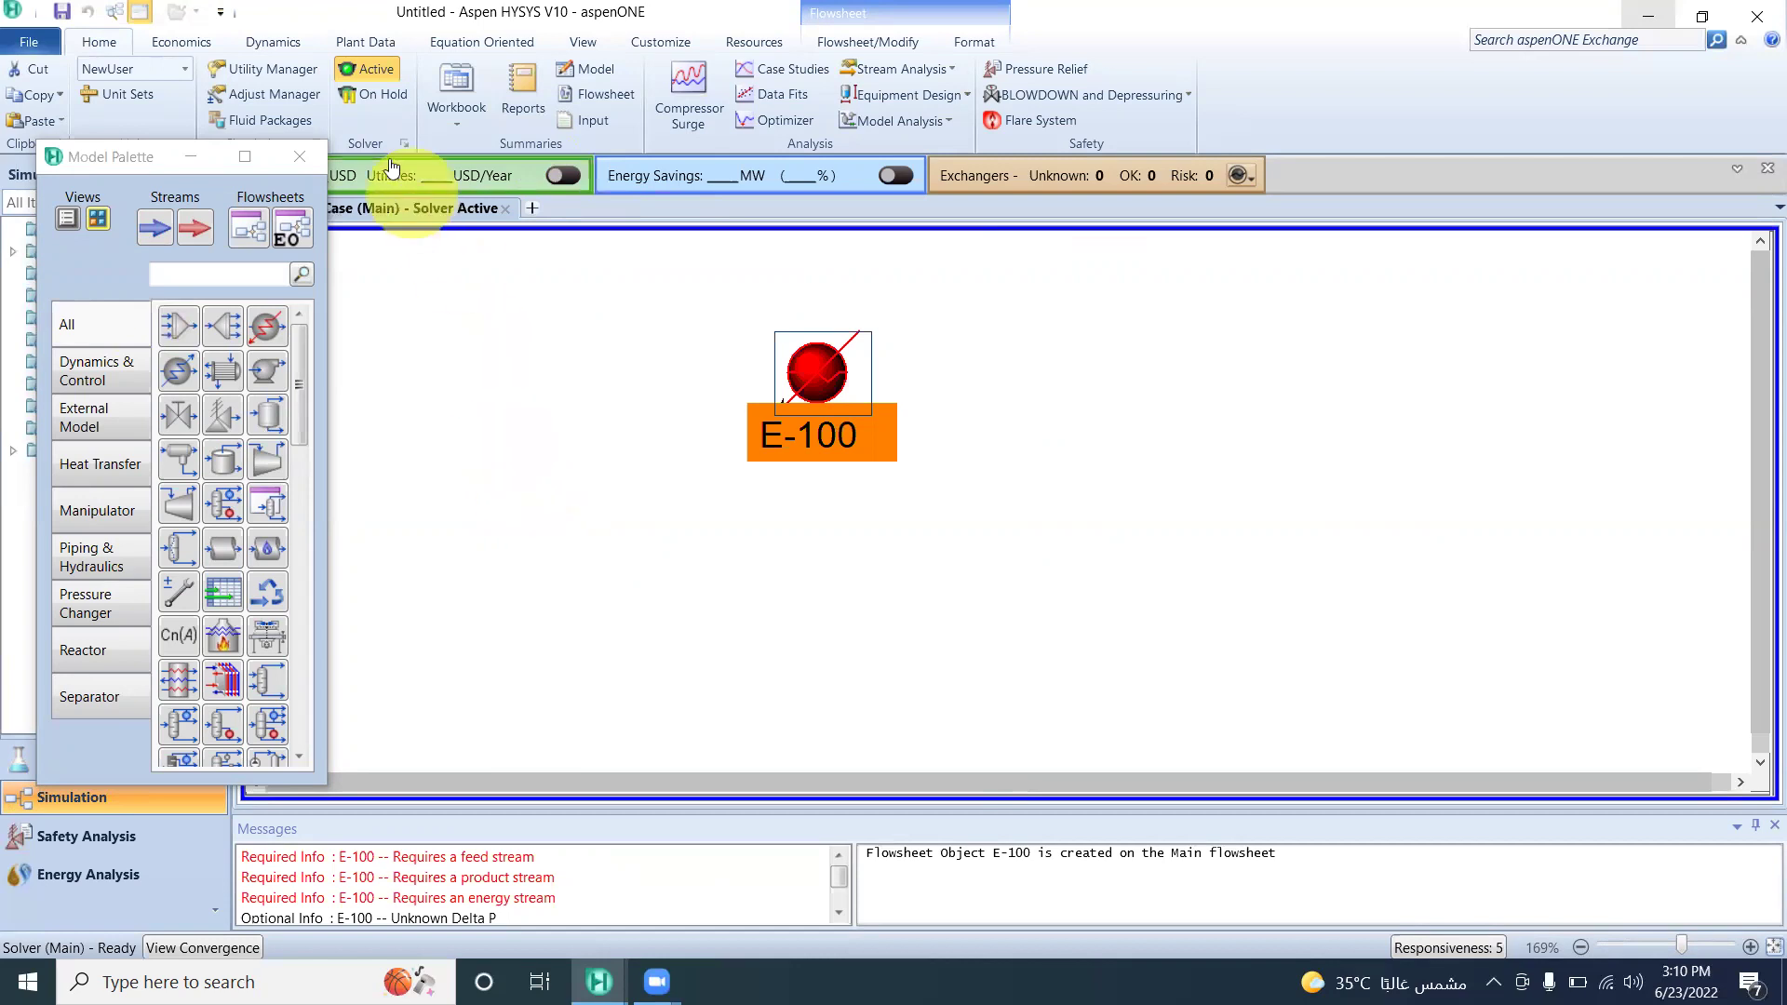
left_click(362, 101)
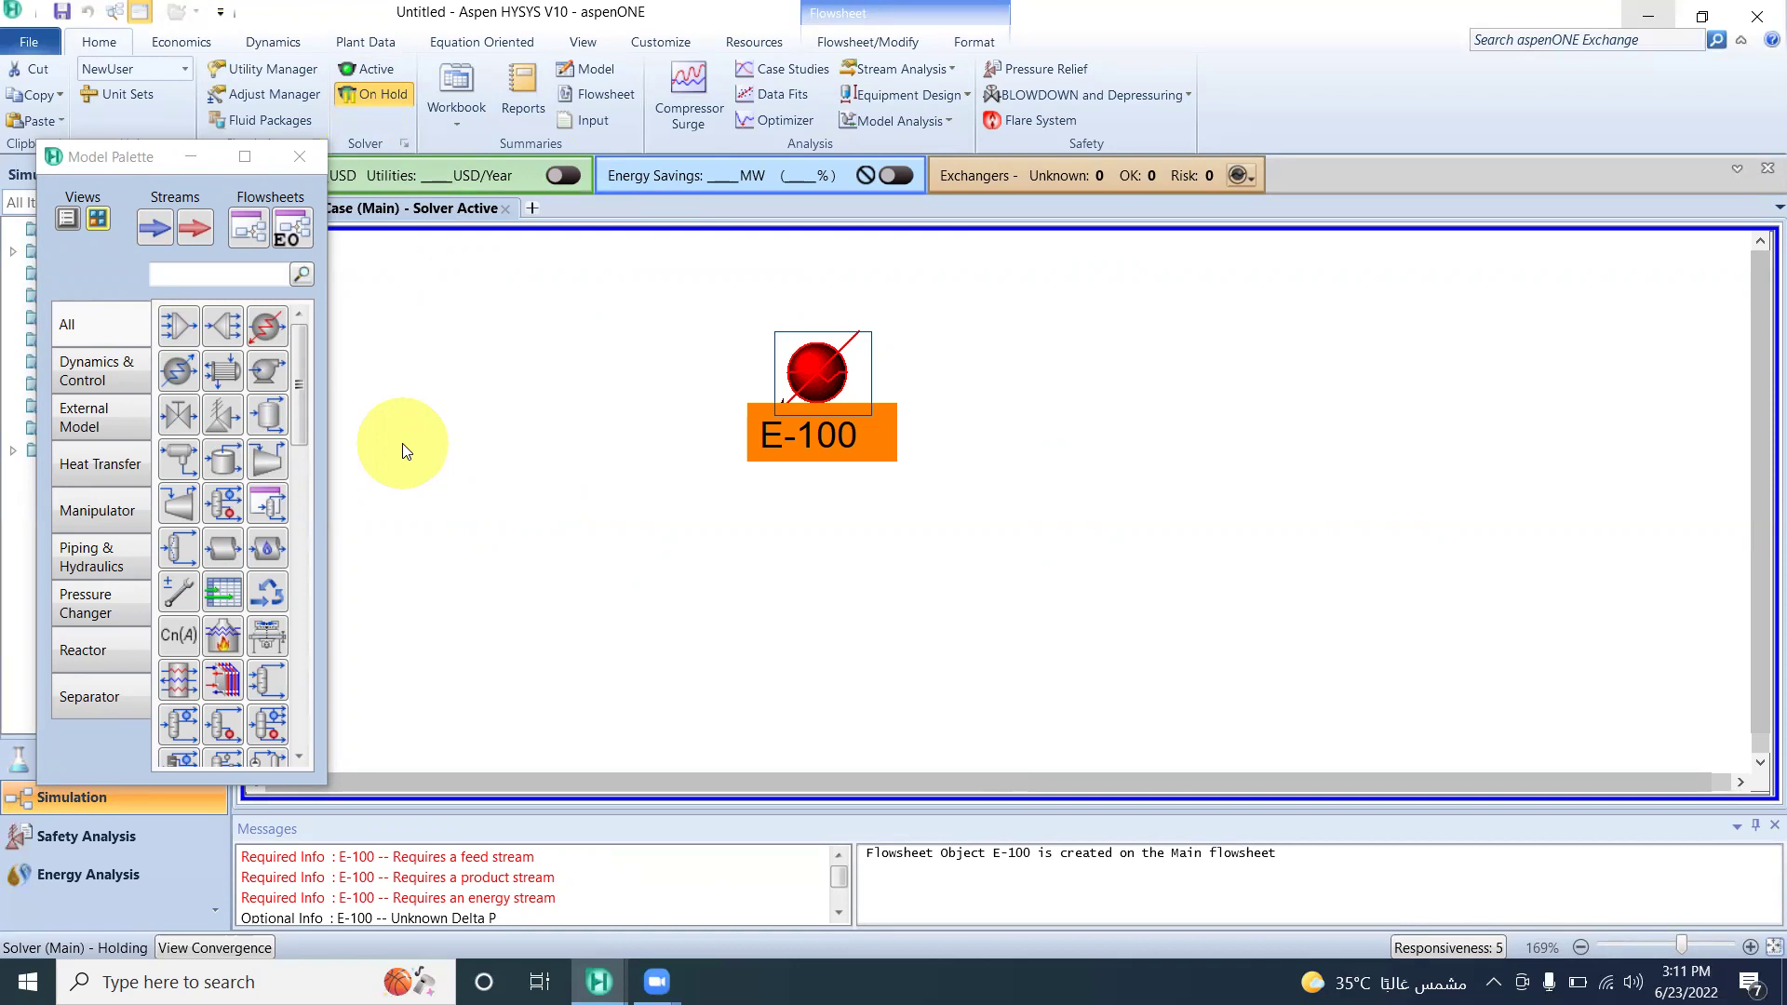
left_click(389, 72)
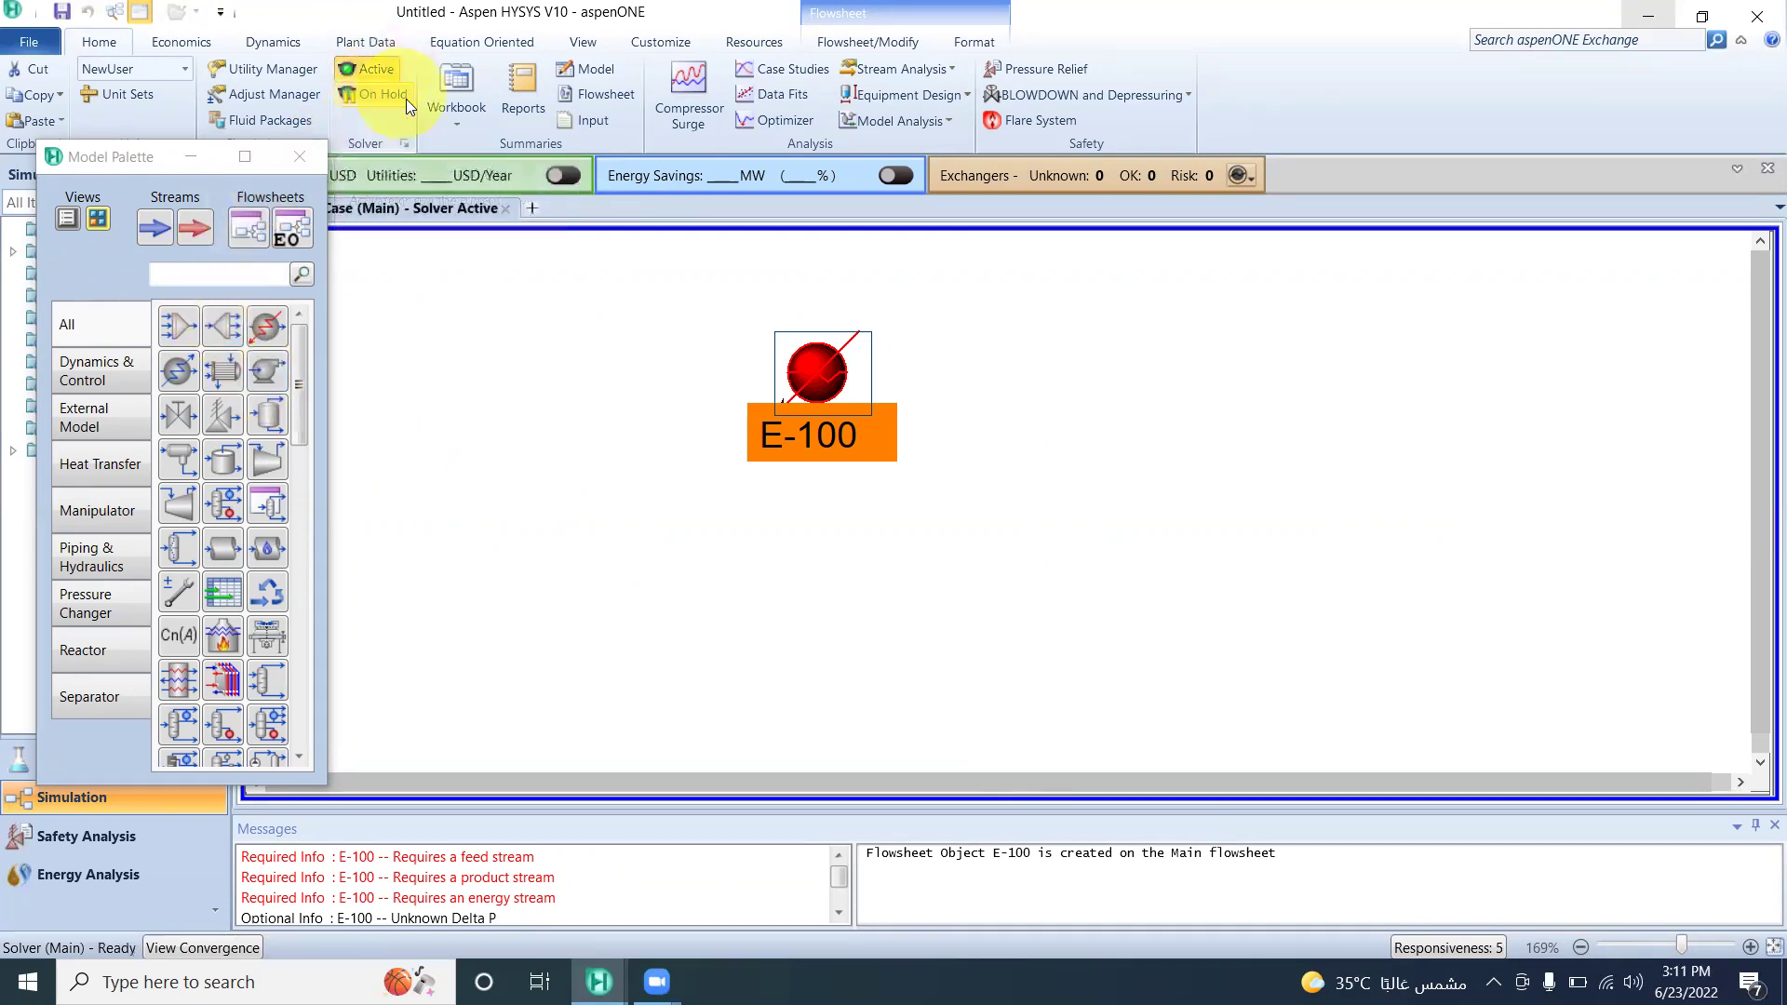